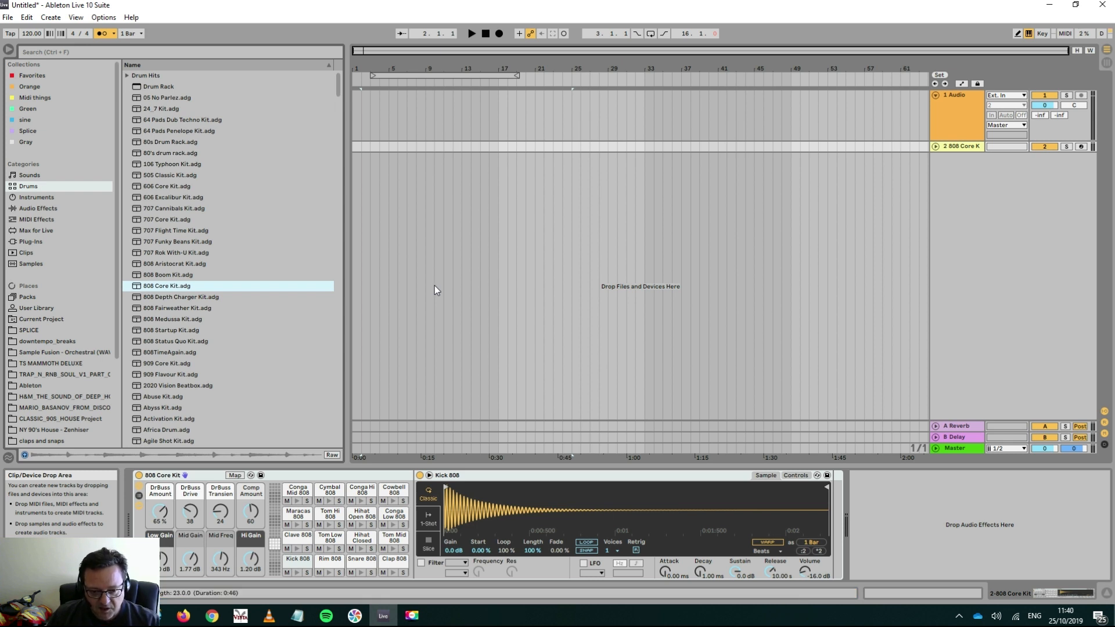
- Arm the 808 Core Kit track for recording and play a couple of its drum sounds
click(1081, 147)
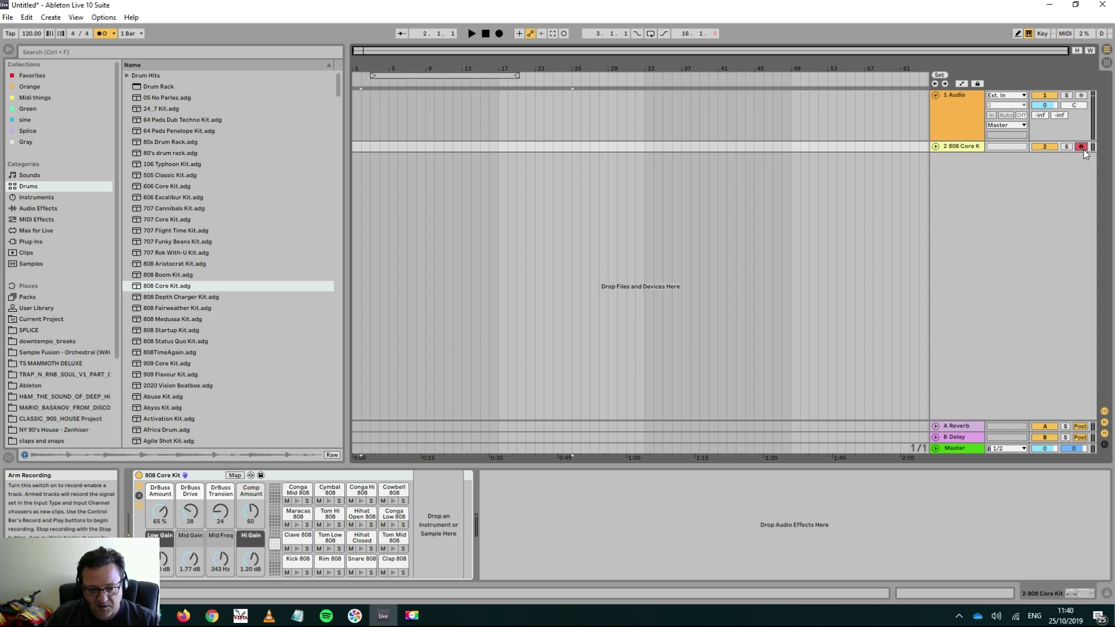
key(w)
key(e)
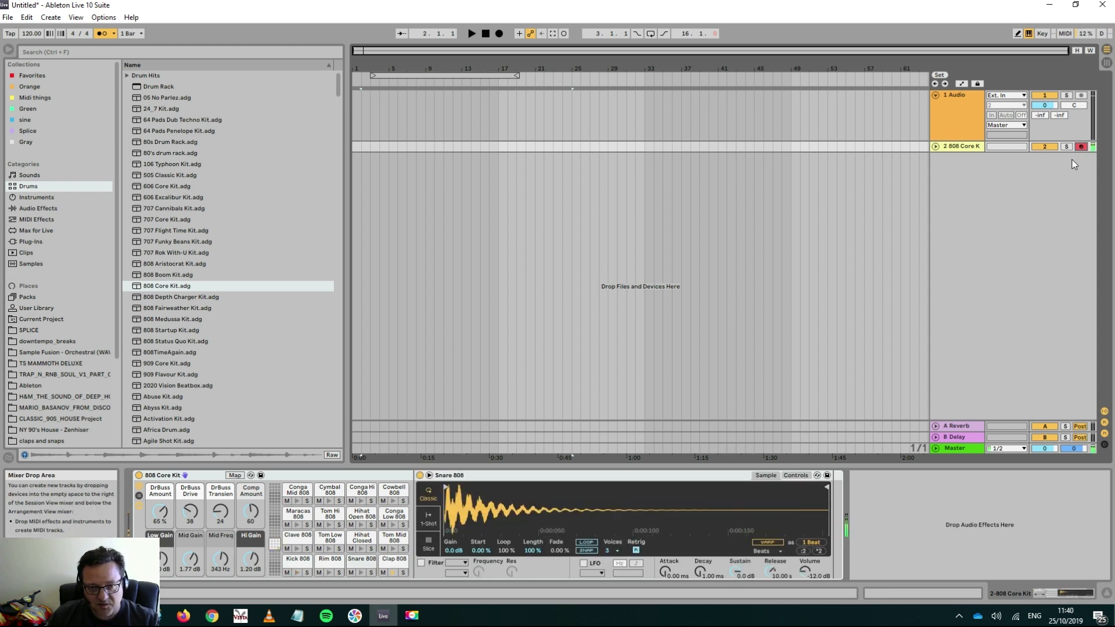
- Find the Arpeggiator among the MIDI effects and add it to the Kick 808 pad
click(33, 219)
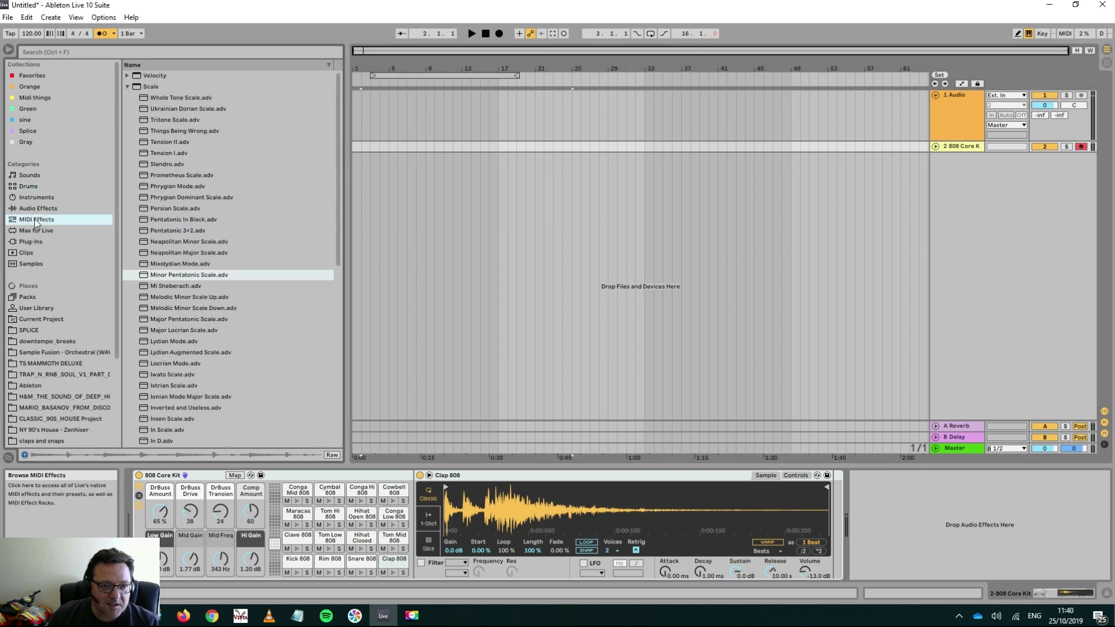
click(128, 88)
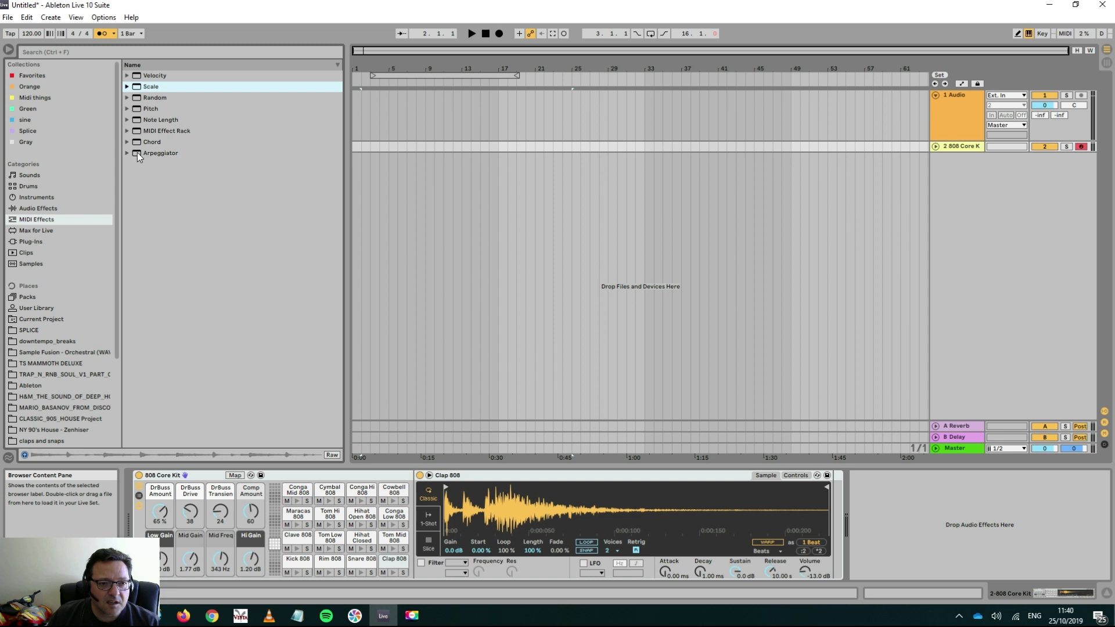
click(137, 153)
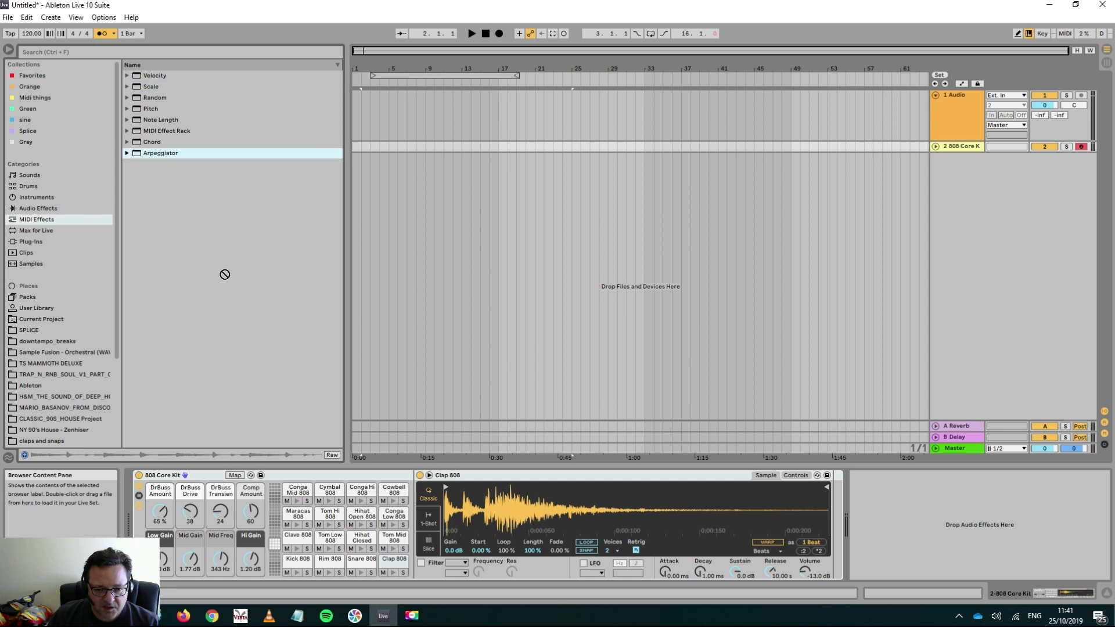
drag(304, 562, 288, 564)
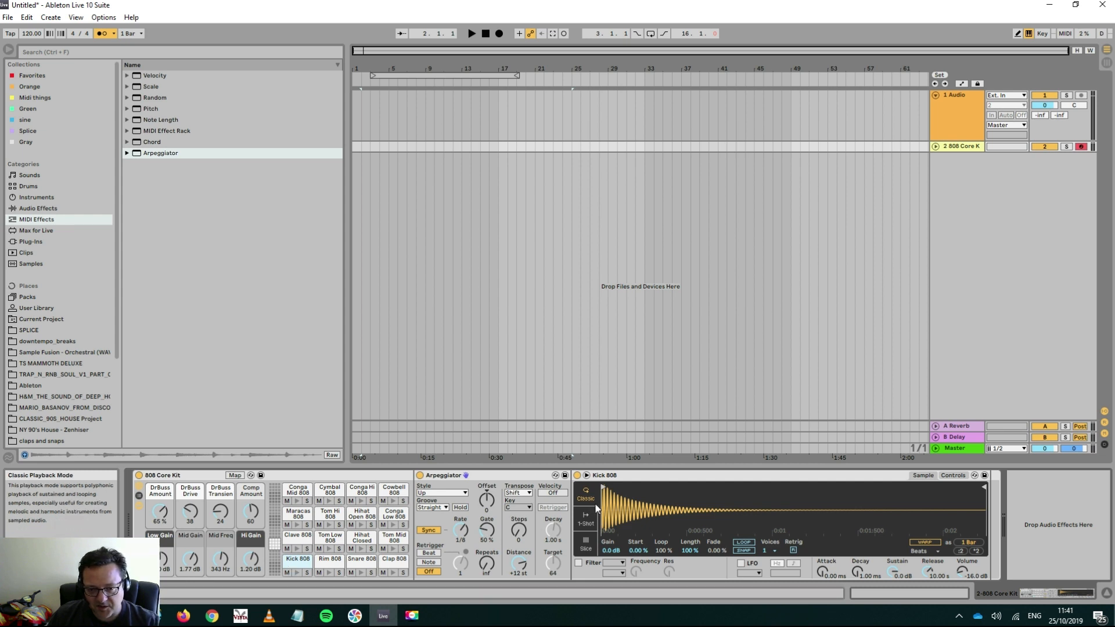
- Turn on Hold in the kick's Arpeggiator, trigger the kick pad and set the rate to 1/4
click(297, 573)
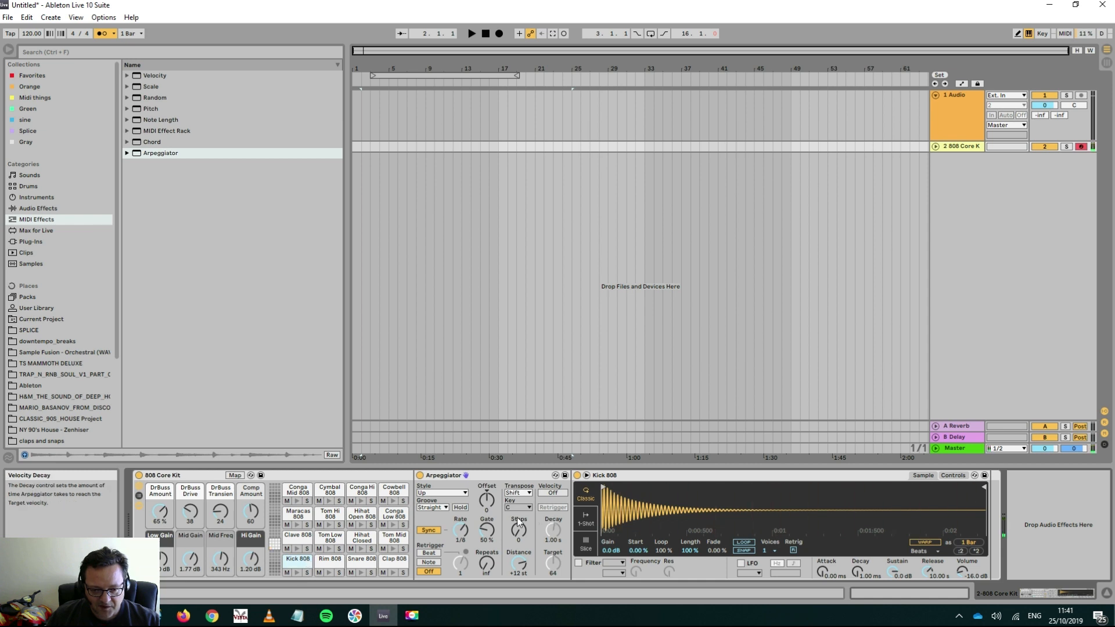
click(459, 508)
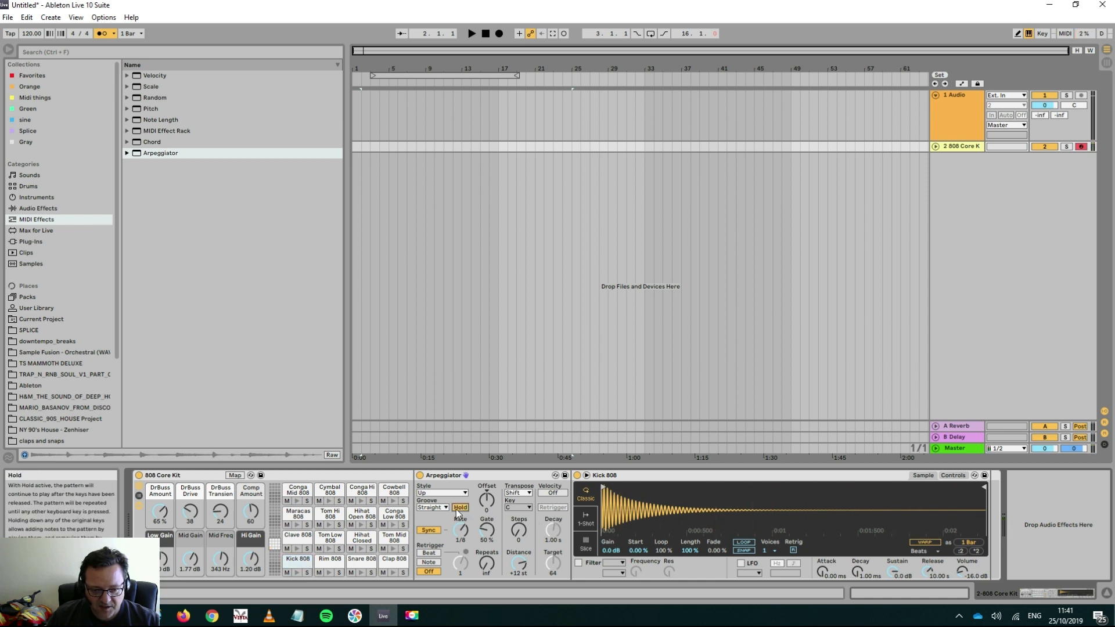
click(297, 574)
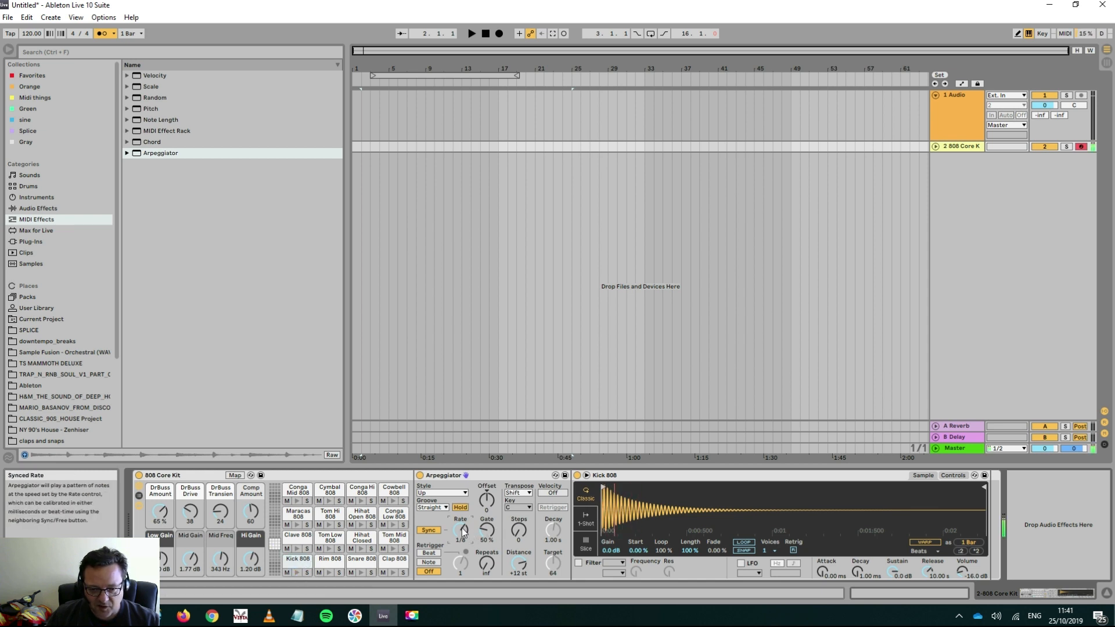
key(Up)
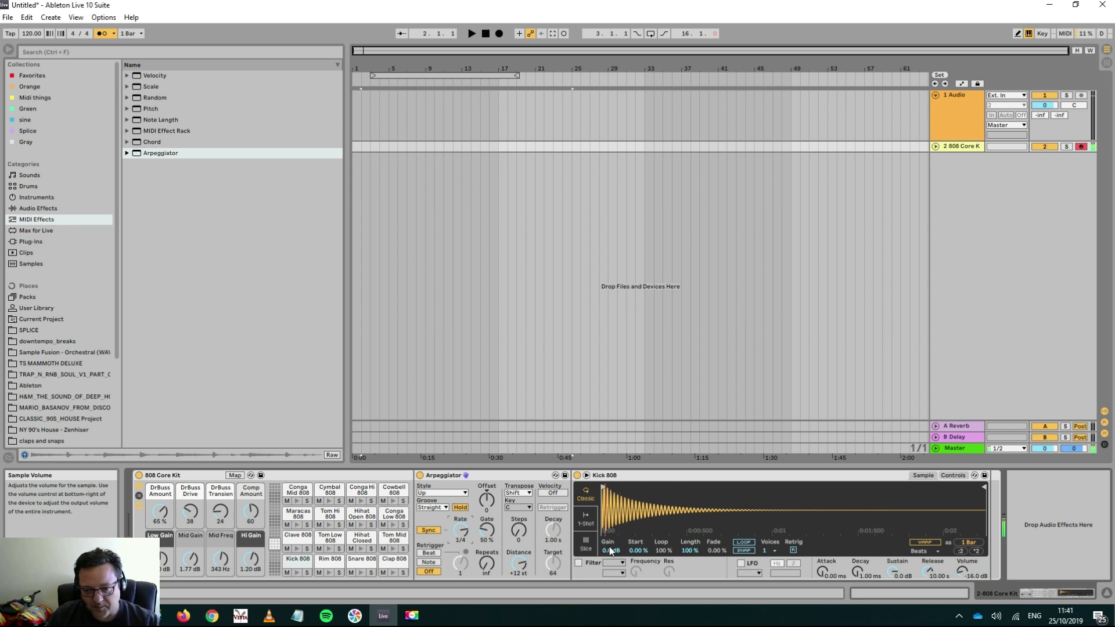
- Add an Arpeggiator to the Snare 808 pad, turn on Hold and trigger the snare
click(365, 564)
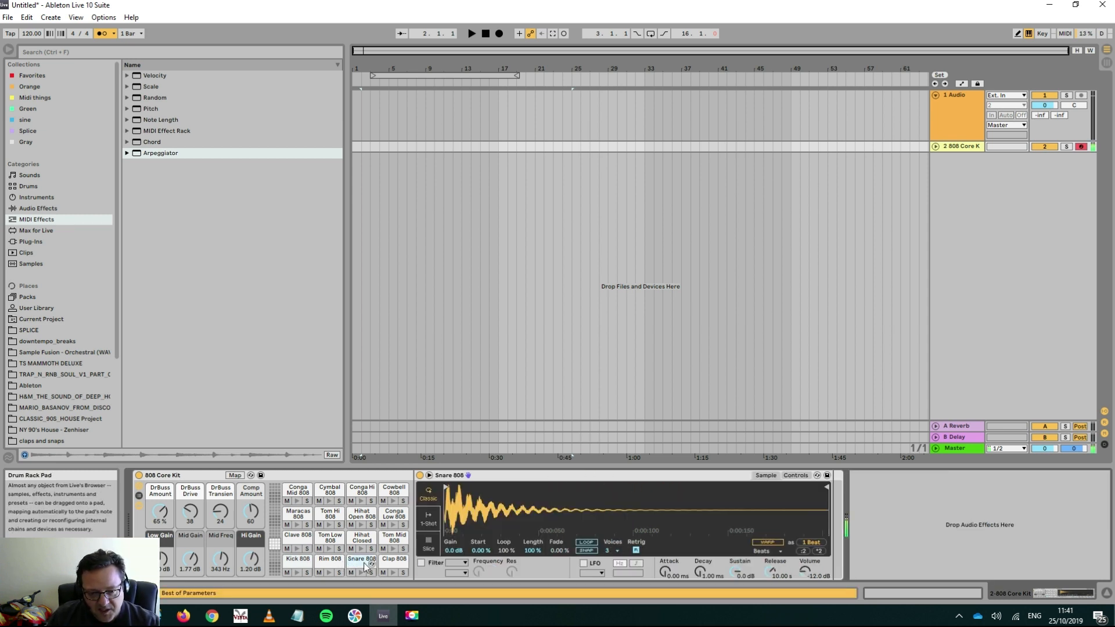
drag(147, 153, 359, 565)
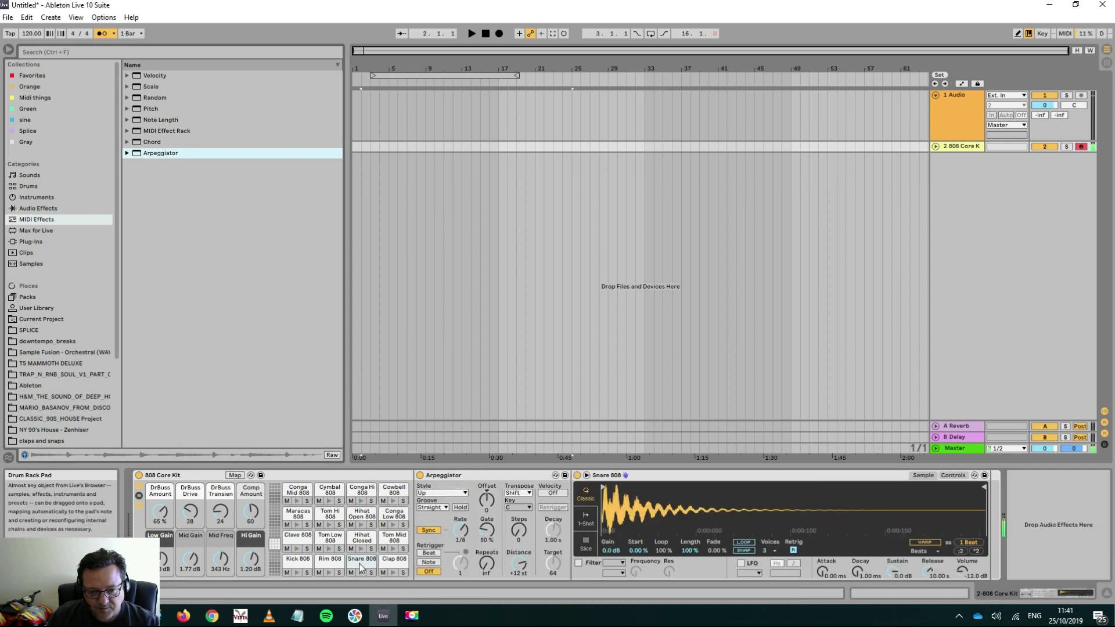
click(459, 507)
click(361, 573)
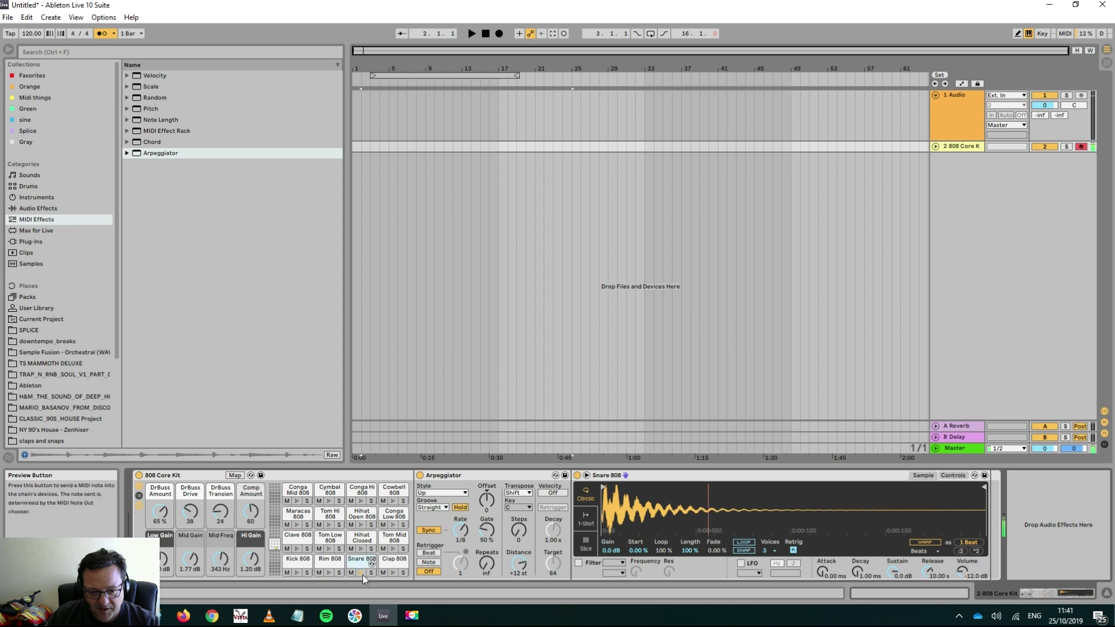
- Set the snare Arpeggiator's rate to 1/2
drag(464, 533, 466, 527)
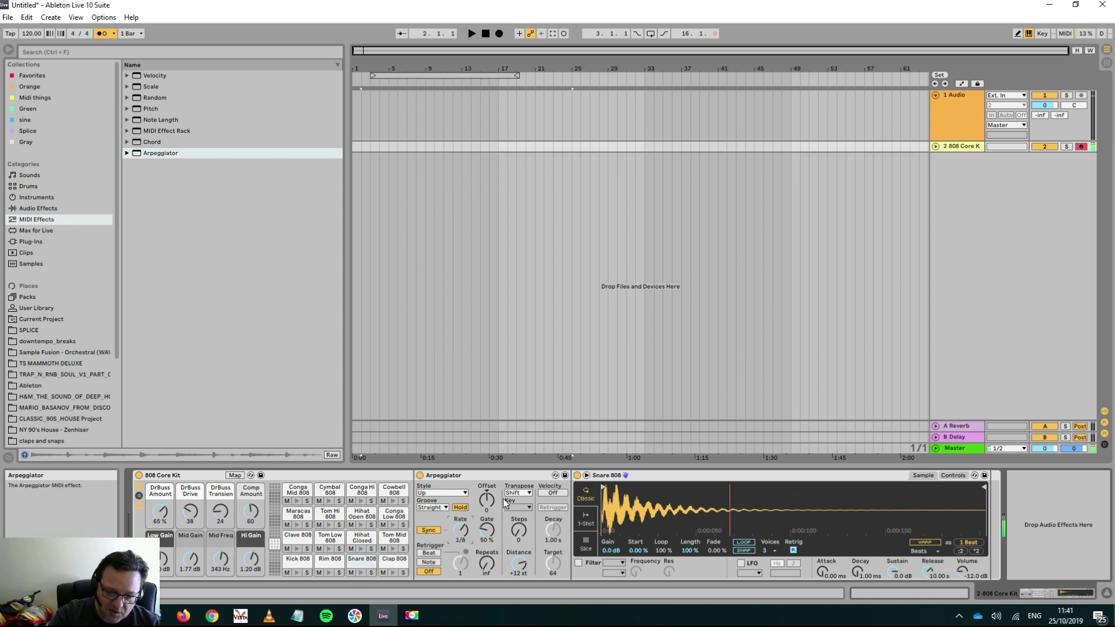
key(Up)
key(Up)
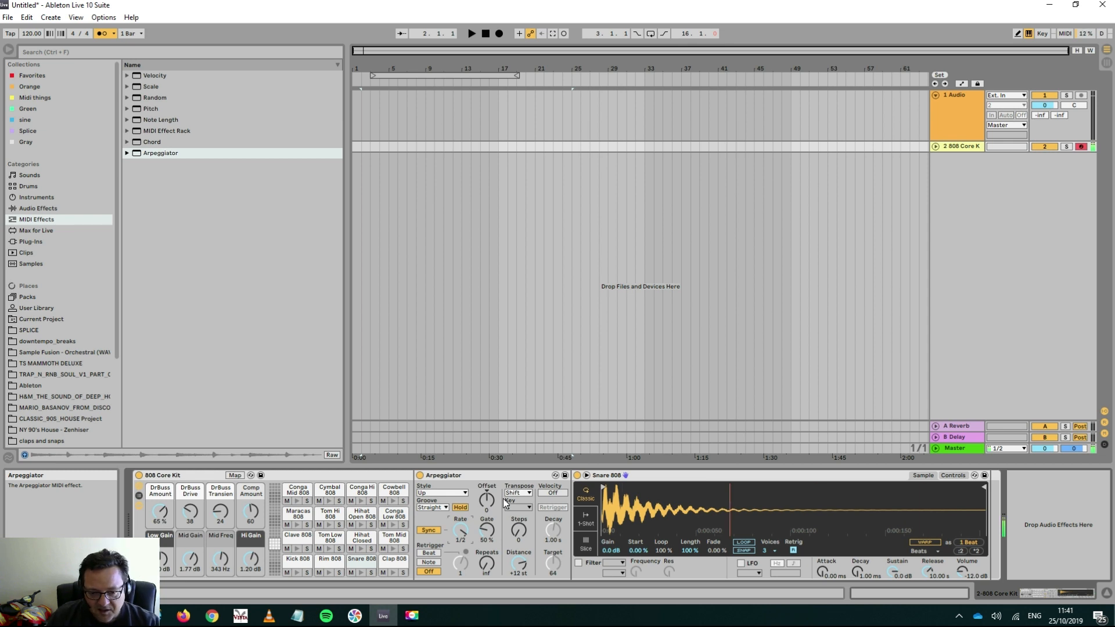
- Add an Arpeggiator with Hold on to the Hihat Closed 808 pad and start its pattern
click(370, 537)
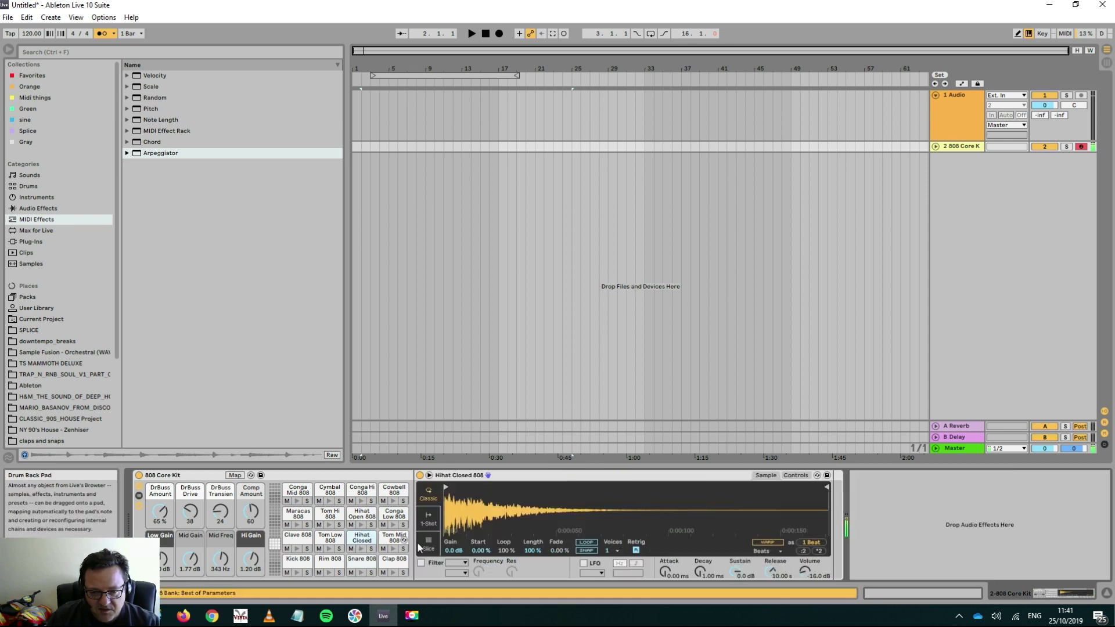
click(137, 154)
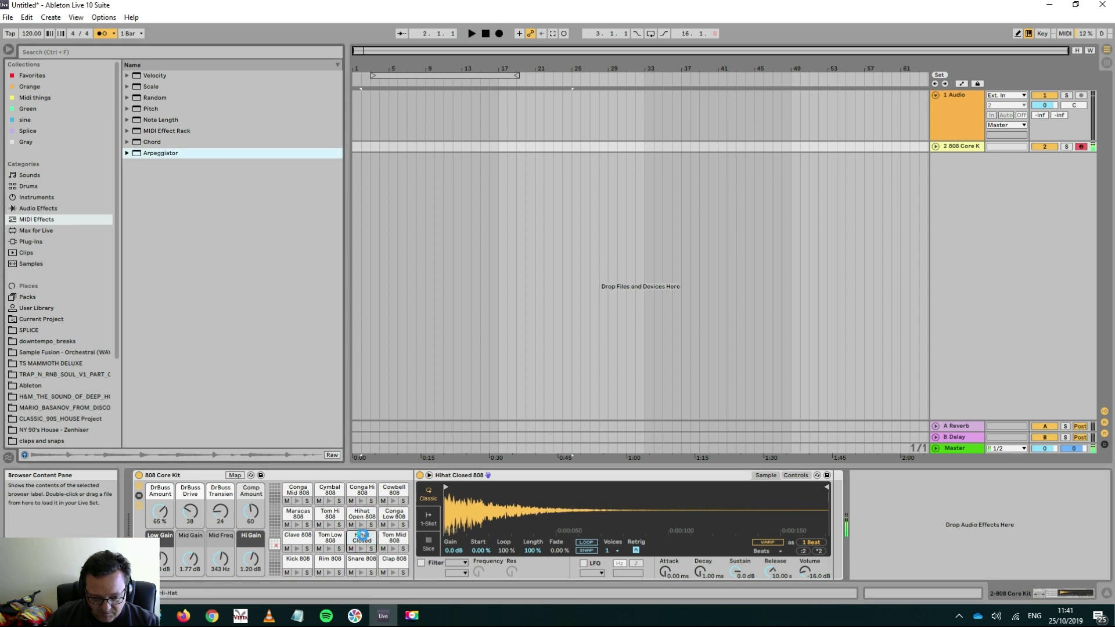
drag(361, 535, 362, 536)
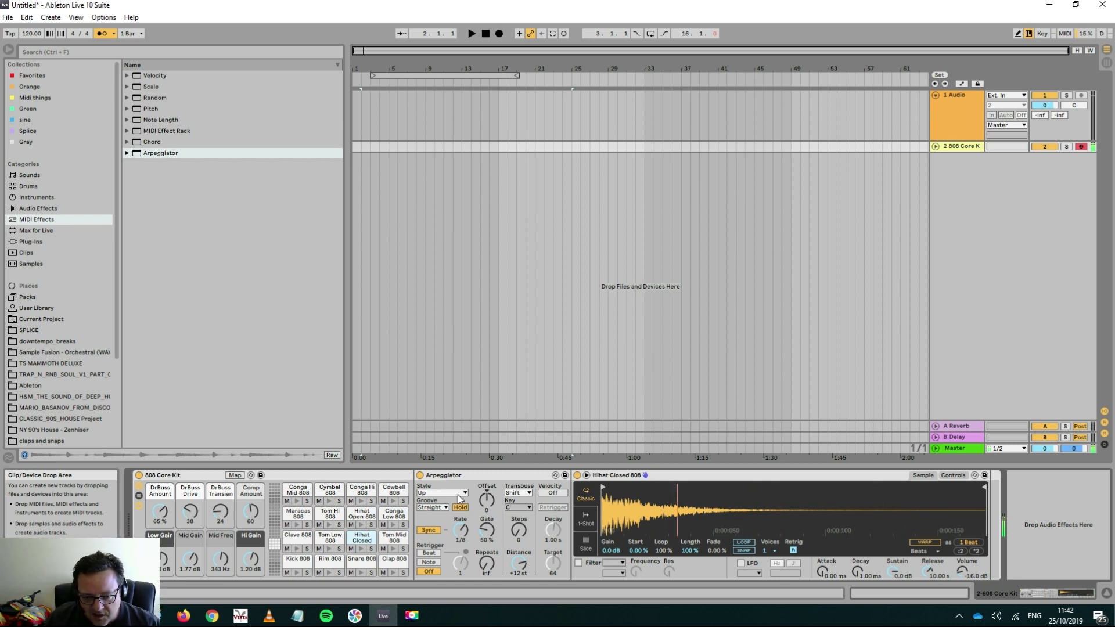
- Set the closed hi-hat Arpeggiator's style to Con & Diverge and its transposition to Minor in the key of B
click(441, 492)
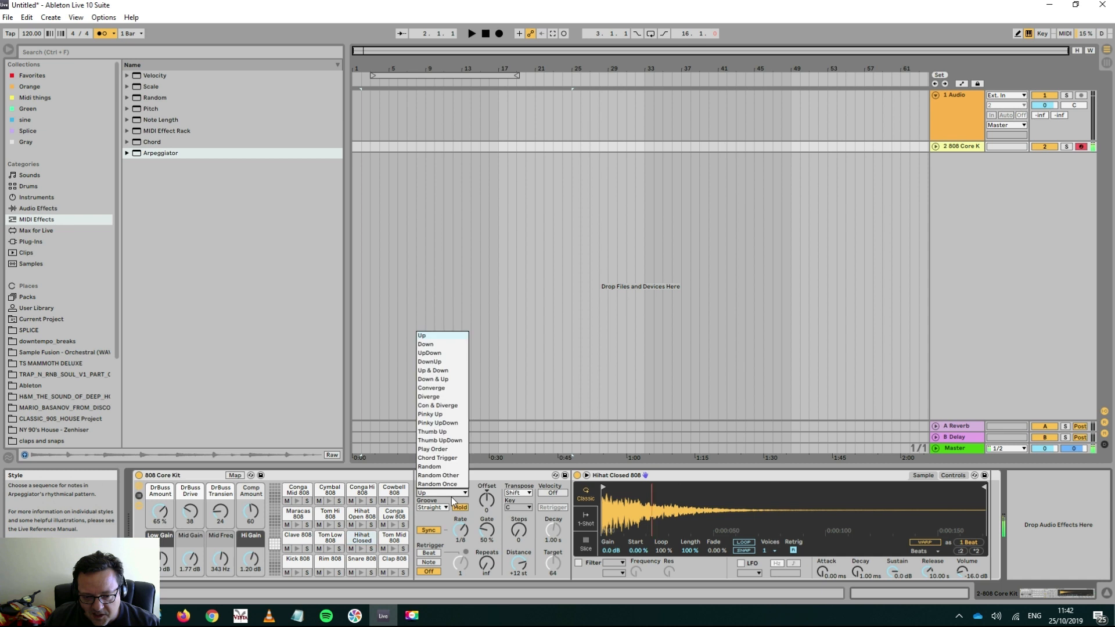
click(439, 405)
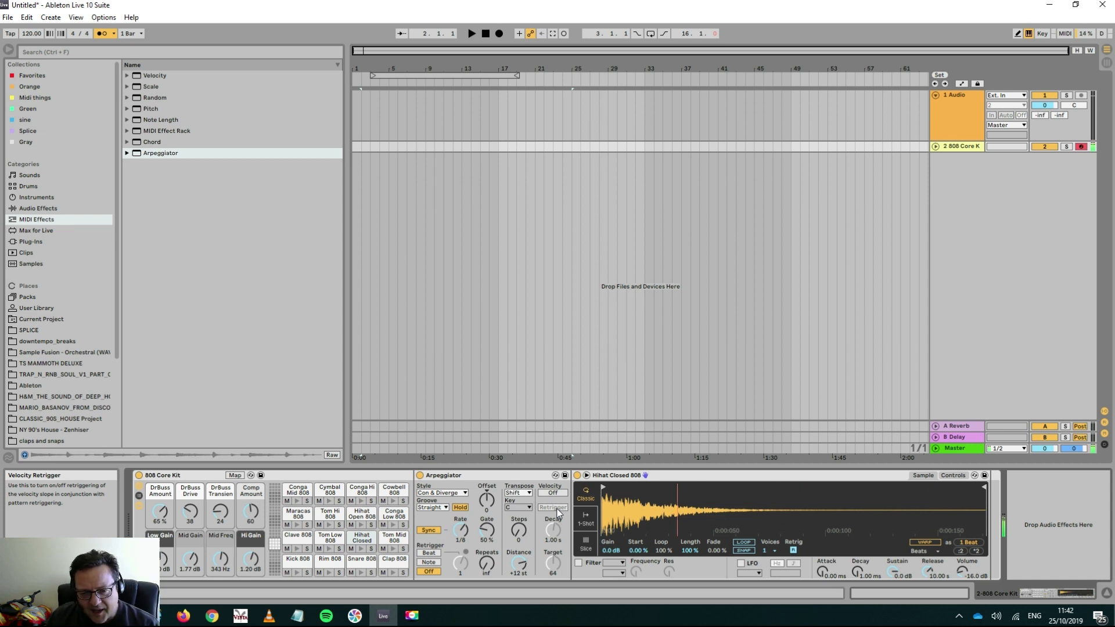
click(517, 493)
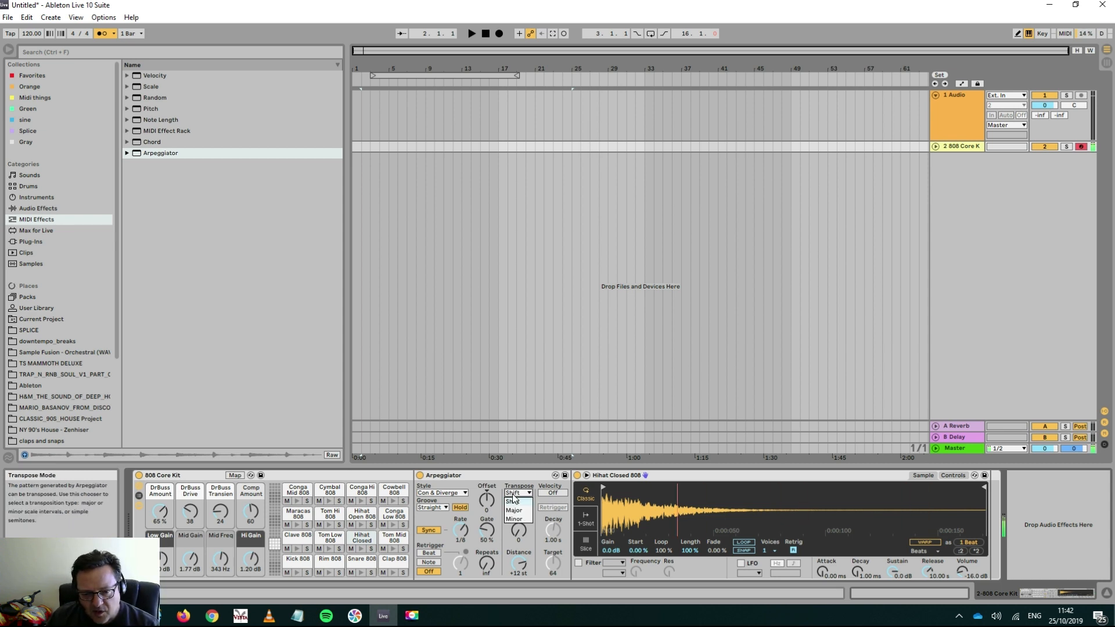
click(521, 518)
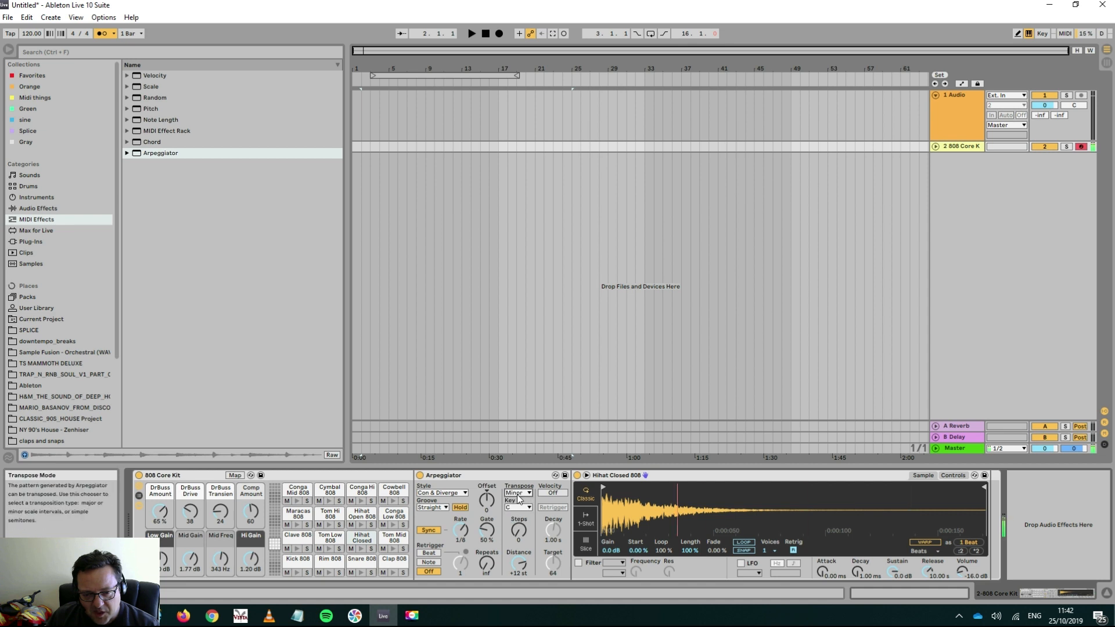
click(516, 507)
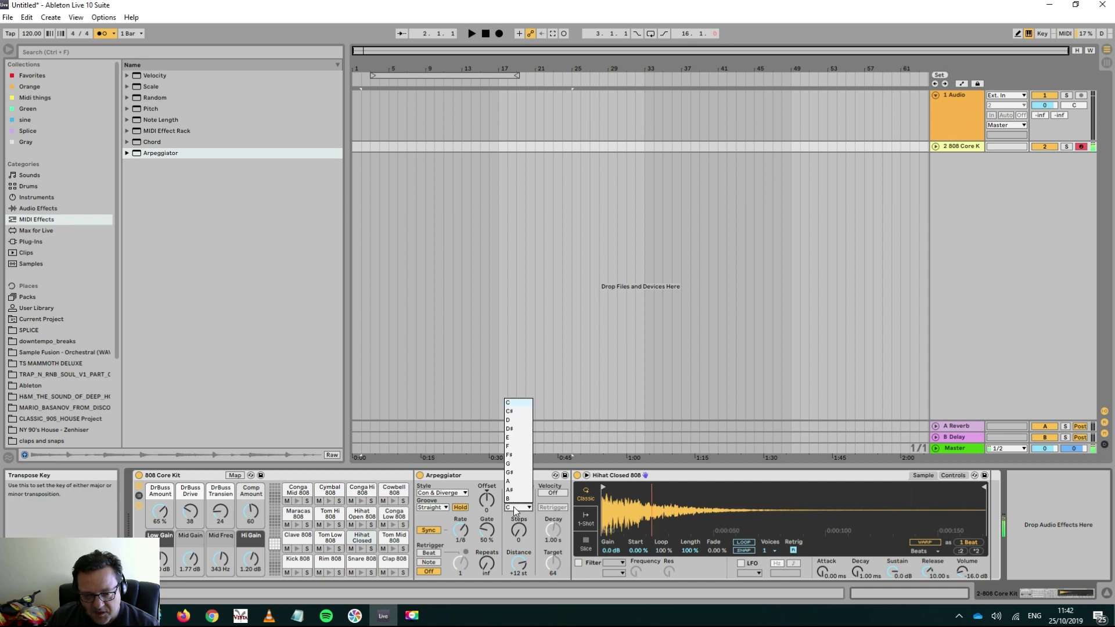
click(516, 499)
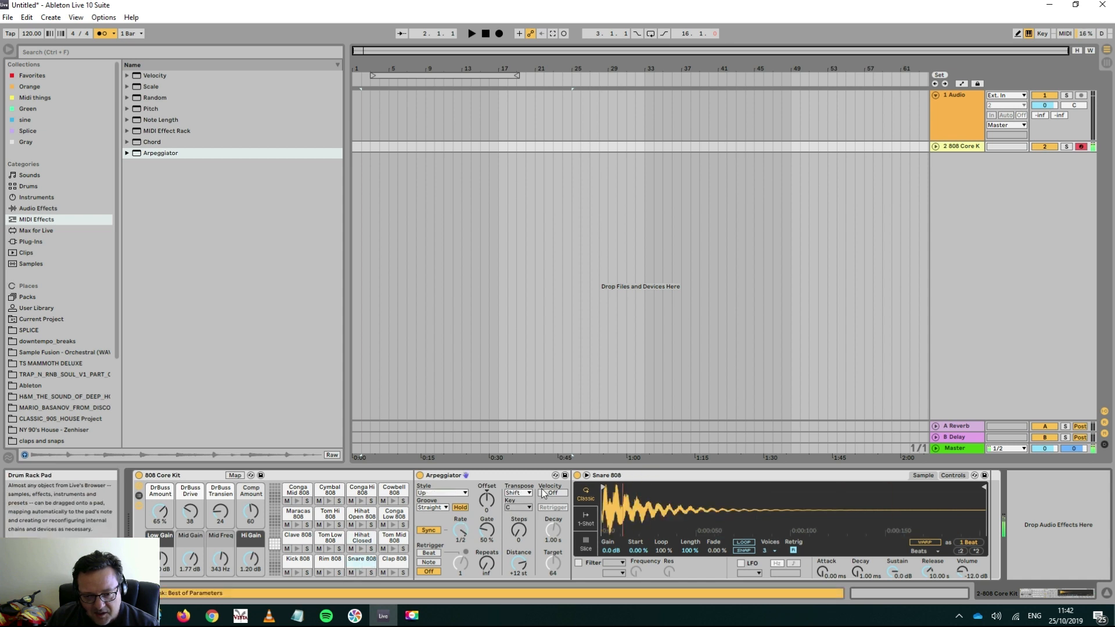
- Set the Snare 808 Arpeggiator's transposition to Minor in the key of B
click(519, 492)
click(519, 519)
click(521, 507)
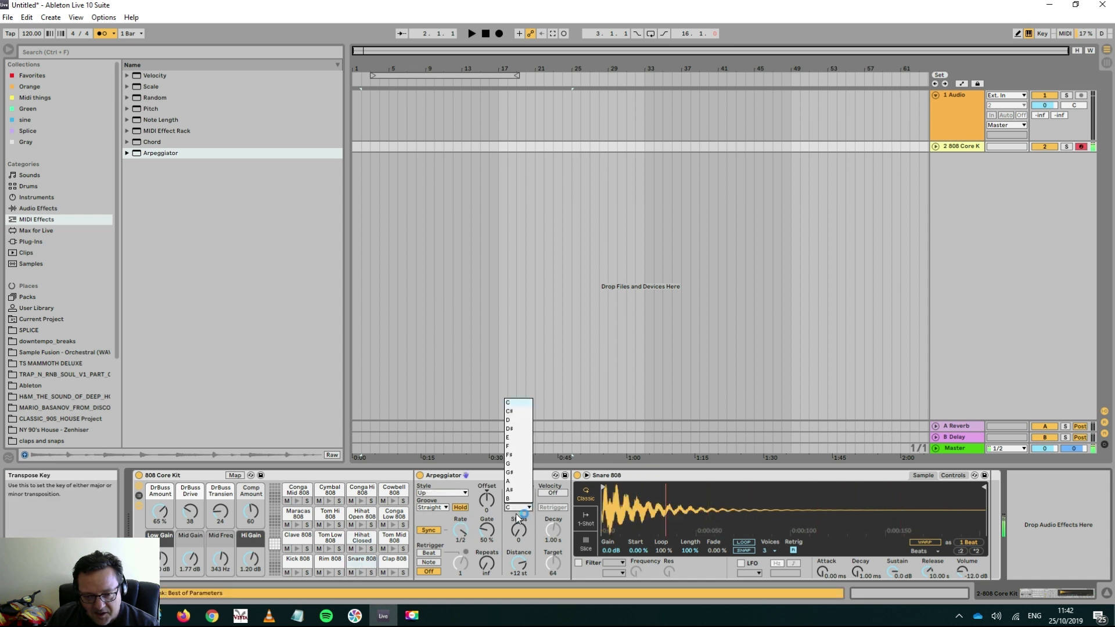
click(513, 499)
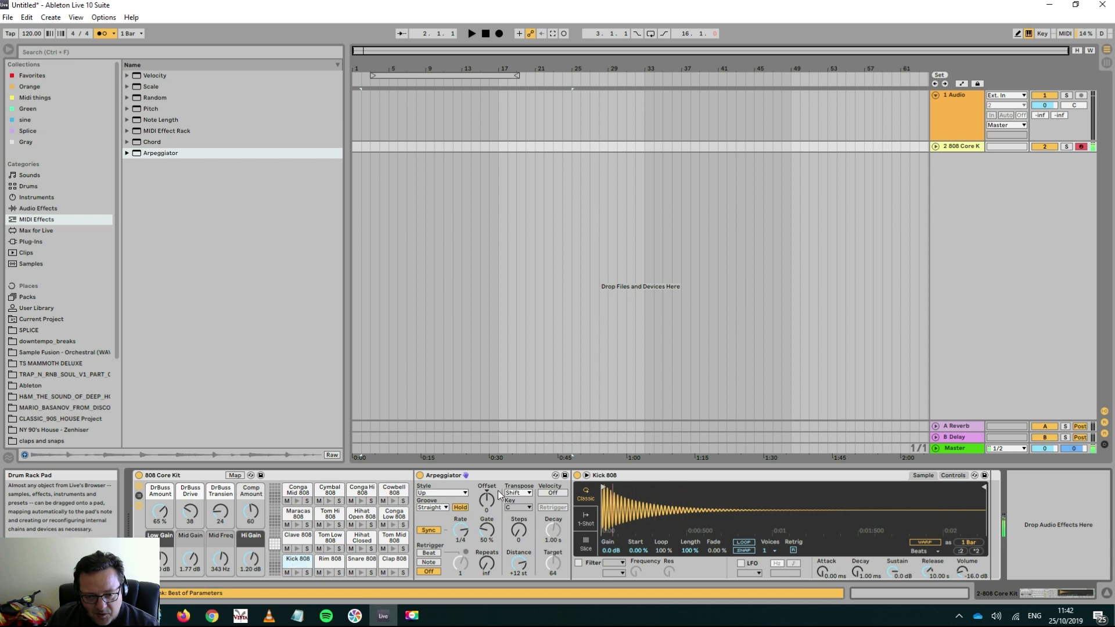
- Set the Kick 808 Arpeggiator's transposition to Minor in the key of B
click(518, 492)
click(519, 519)
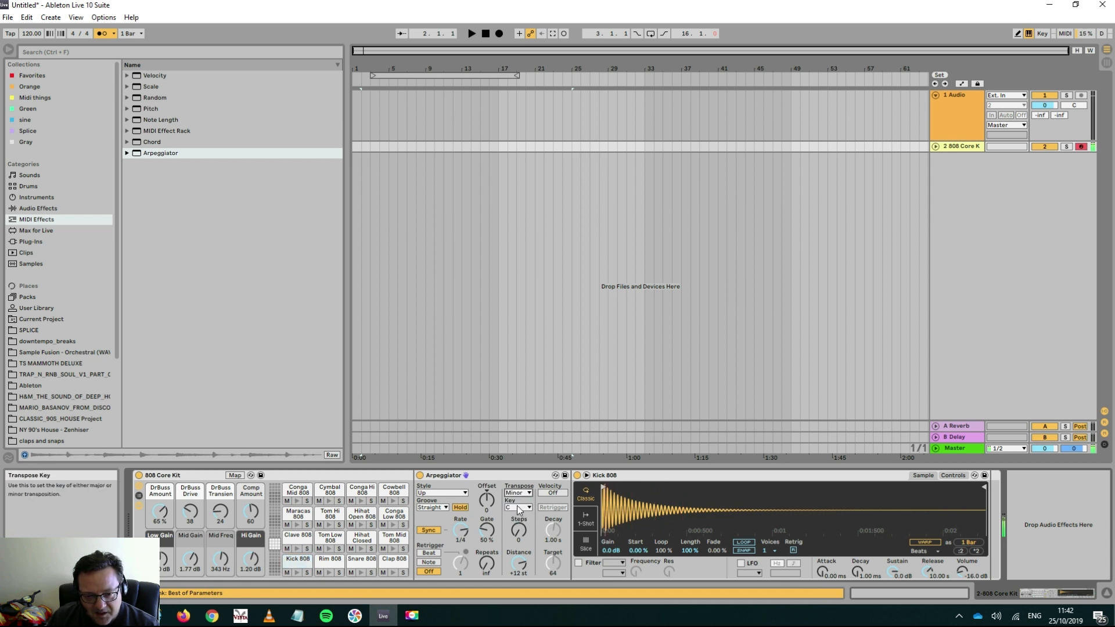
click(518, 507)
click(518, 498)
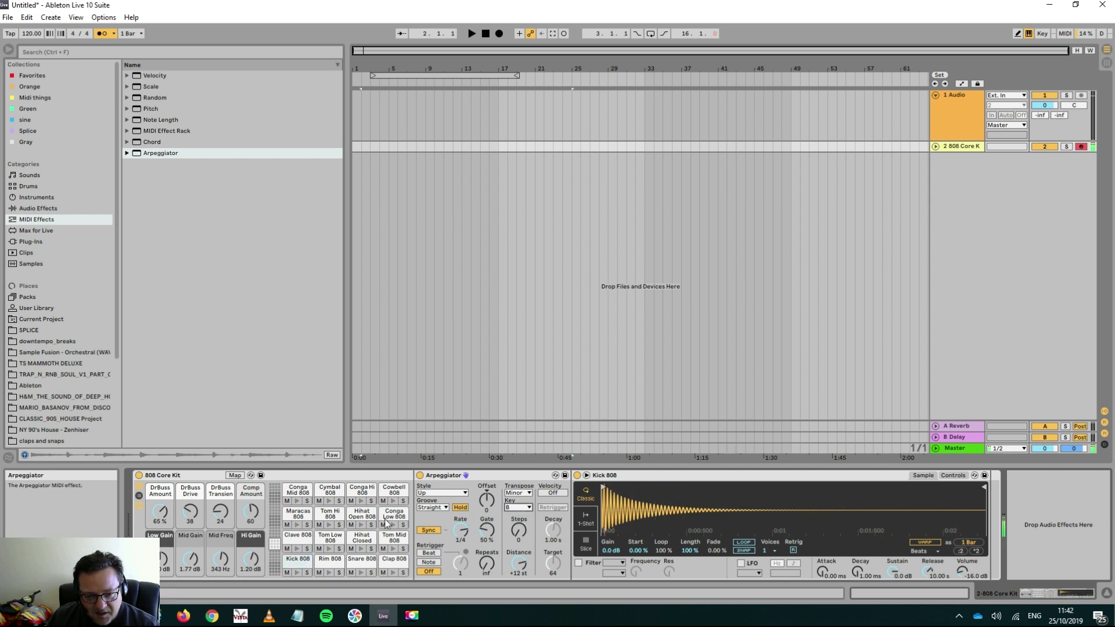
- Set the closed hi-hat Arpeggiator's transposition steps to 3 and its distance to -1 st
click(359, 545)
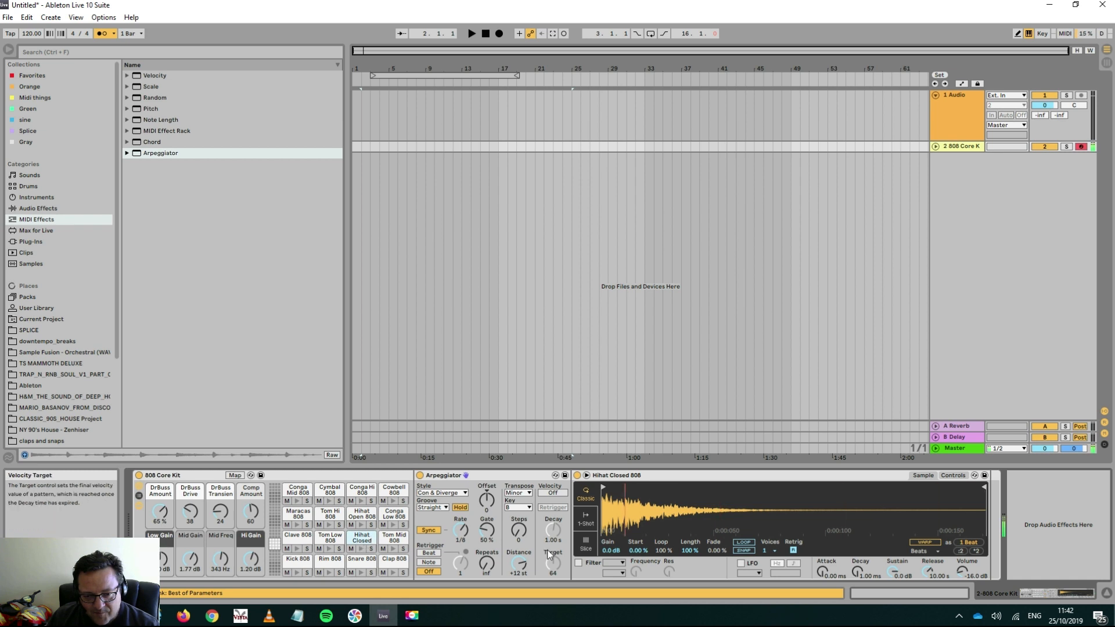
drag(519, 530, 518, 521)
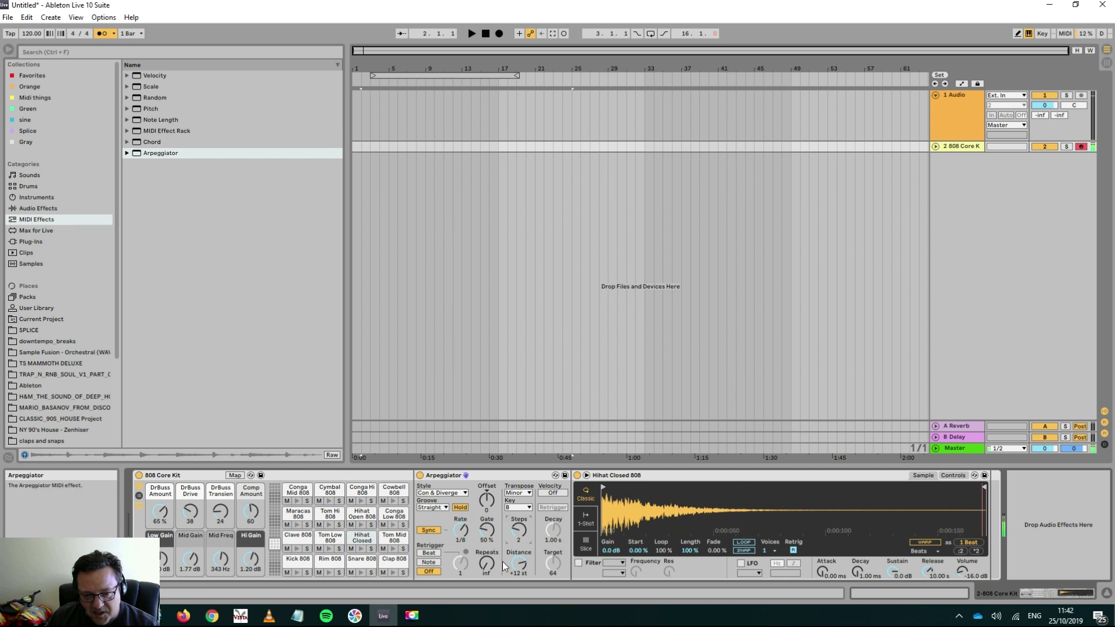
drag(513, 532, 513, 527)
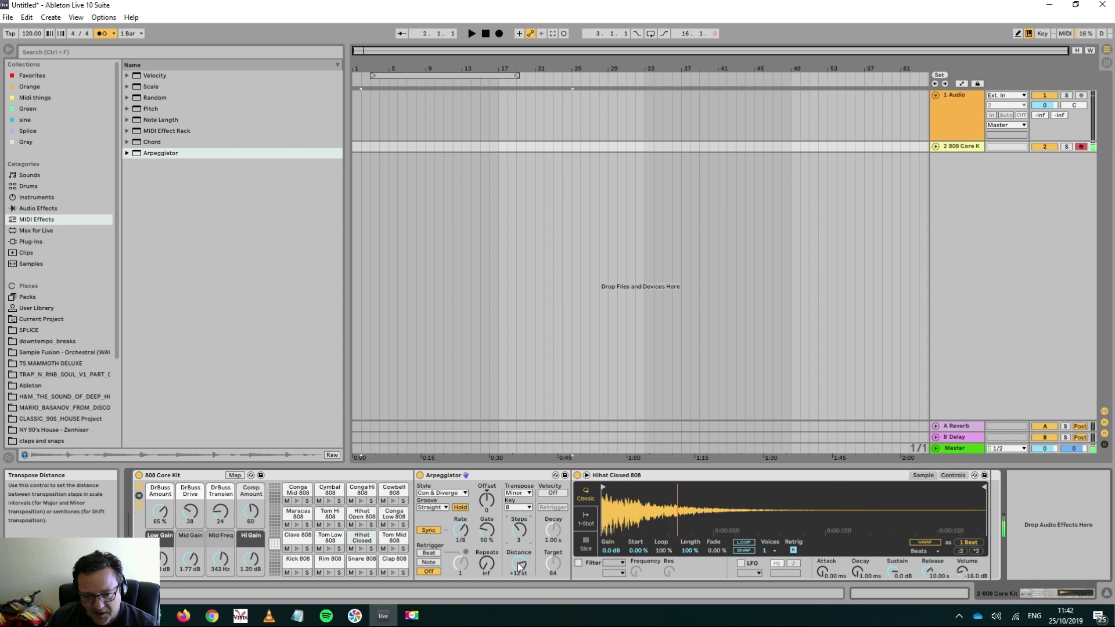
drag(519, 562, 518, 581)
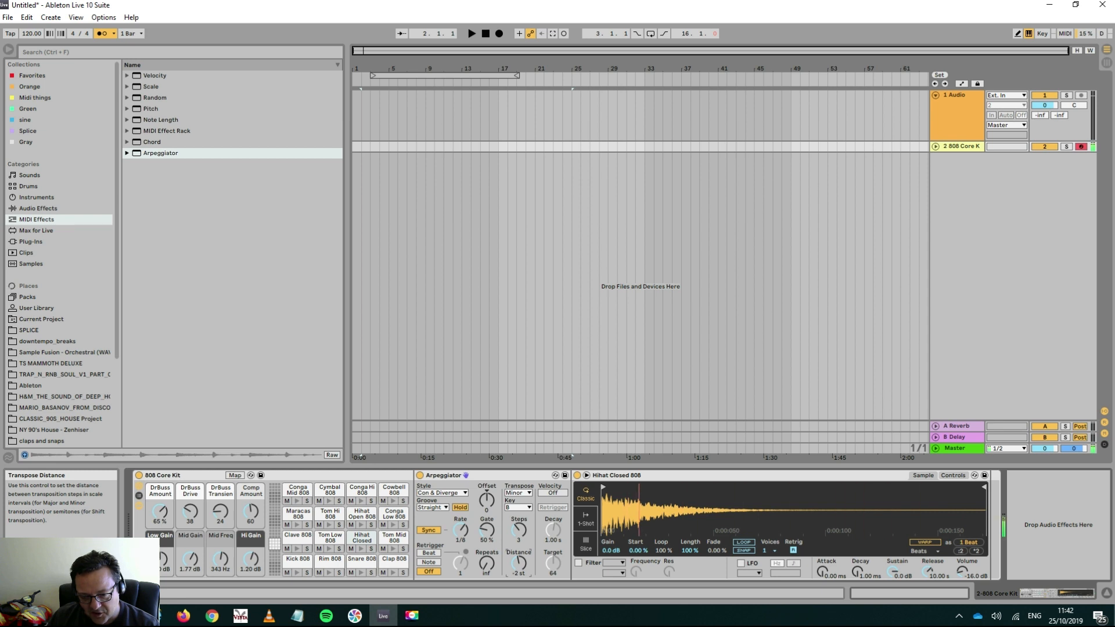
drag(519, 562, 518, 562)
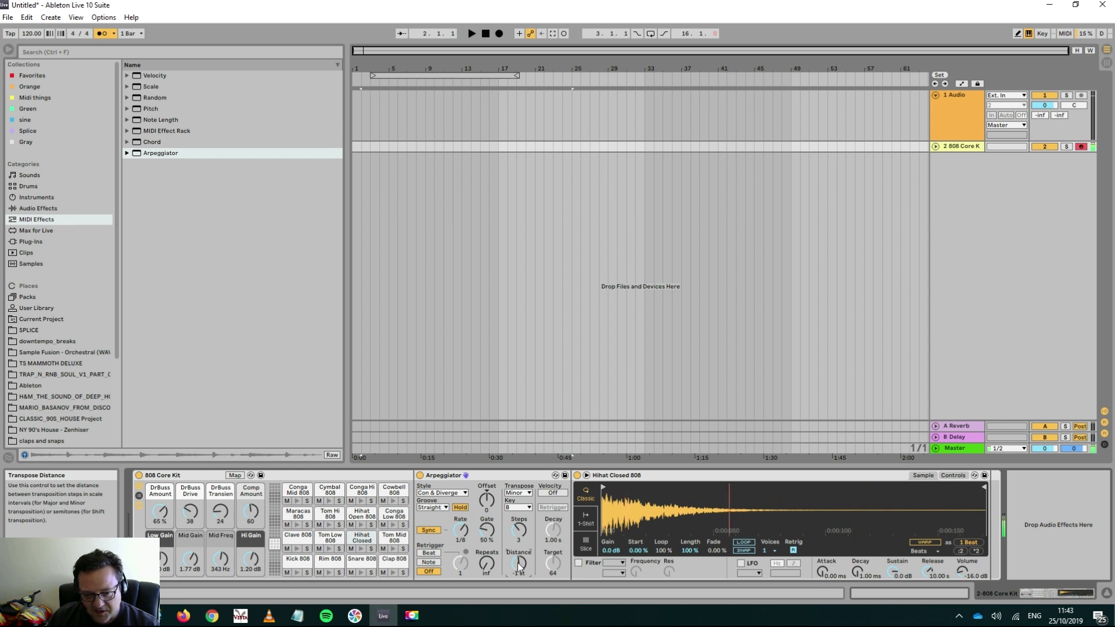
- Map the closed hi-hat Arpeggiator's transpose distance to MIDI controller CC 5 on channel 1
click(1065, 33)
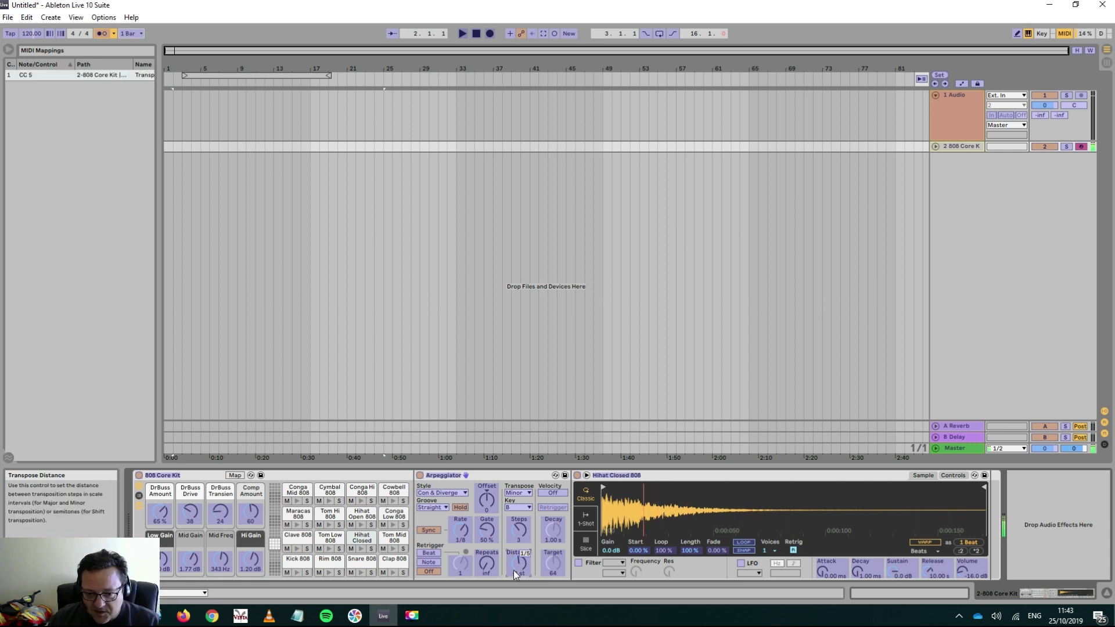
click(1065, 33)
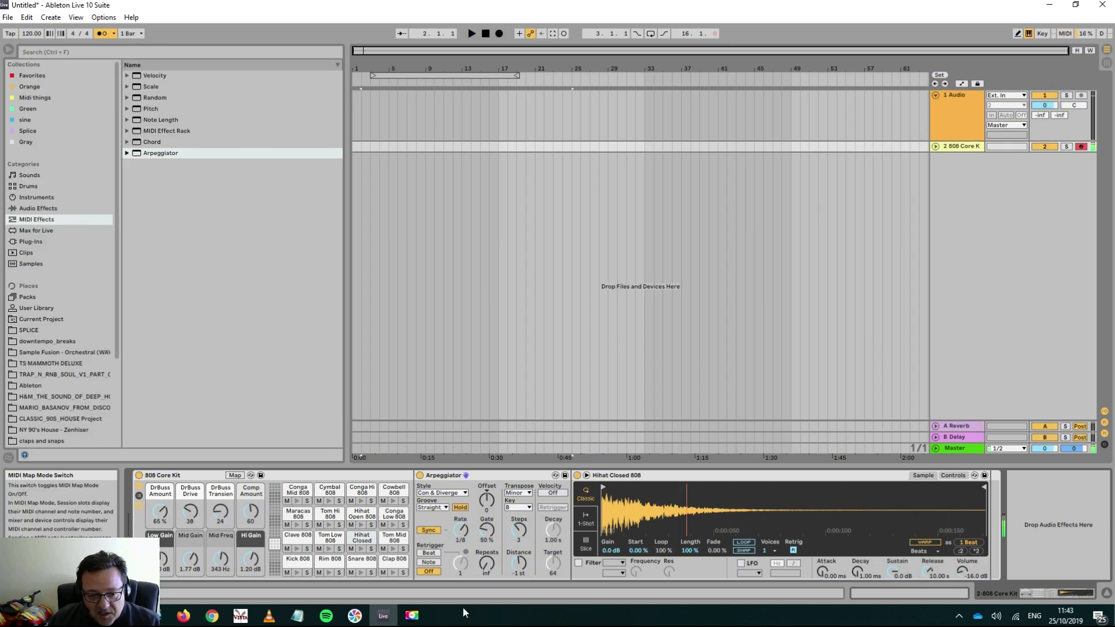
- Map the Snare 808 Arpeggiator's transpose distance to MIDI controller CC 6 on channel 1
click(361, 559)
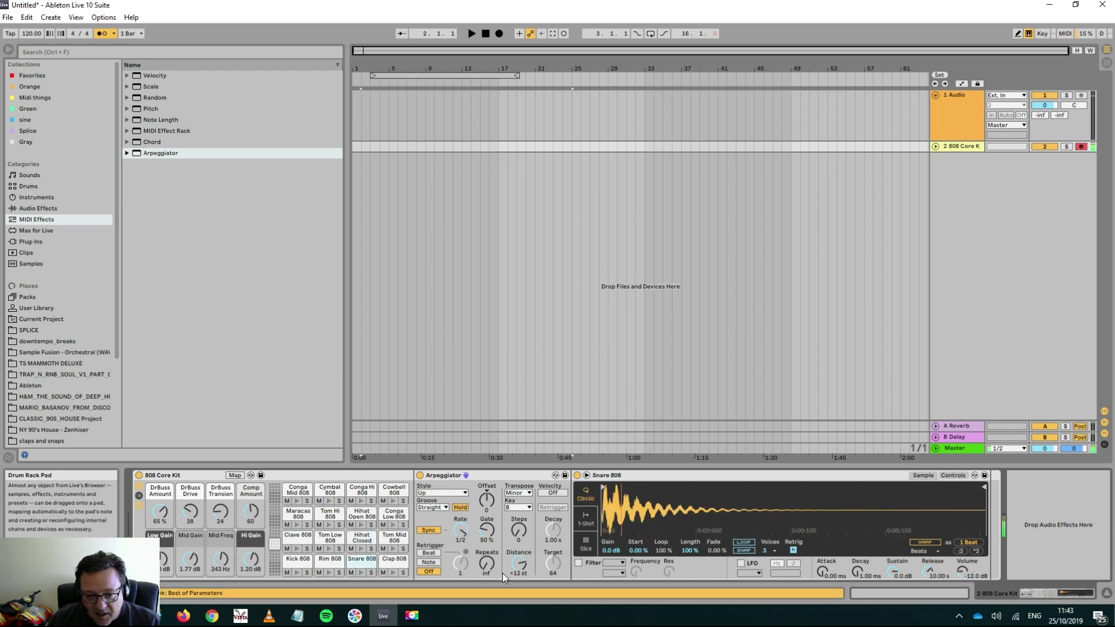
click(1065, 35)
click(514, 564)
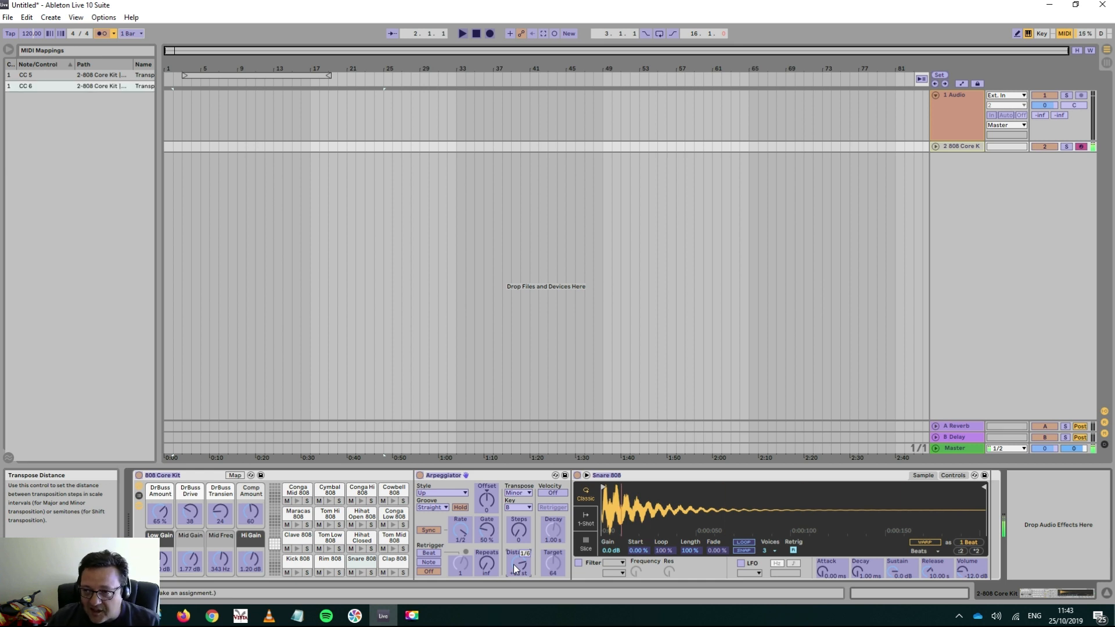
click(1064, 34)
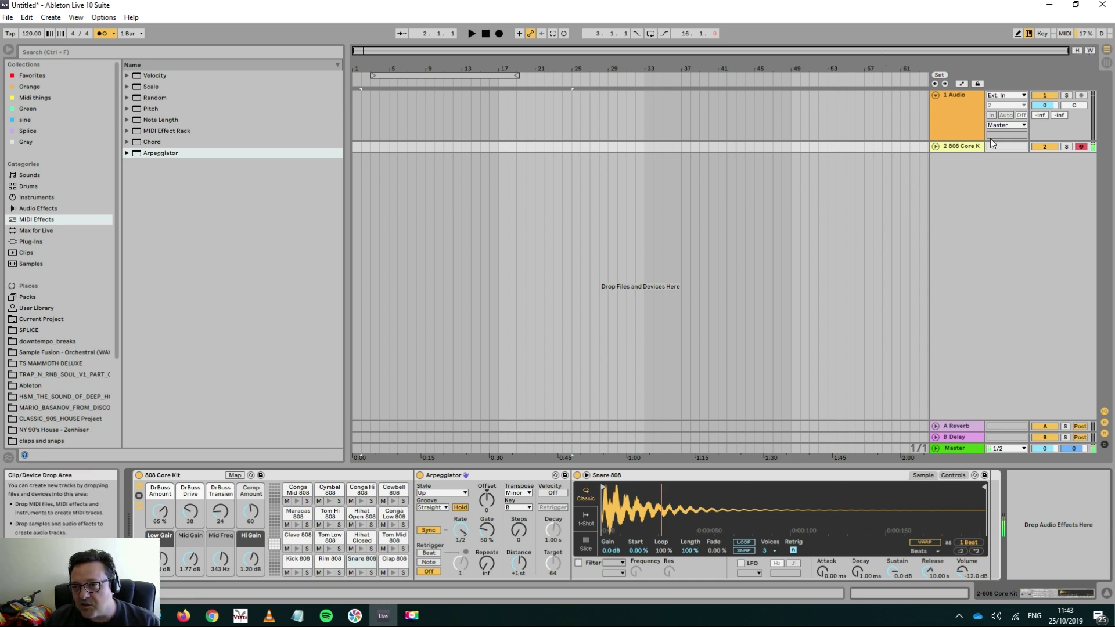
- Set the audio track's input to 2-808 Core Kit and arm the track for recording
click(1000, 100)
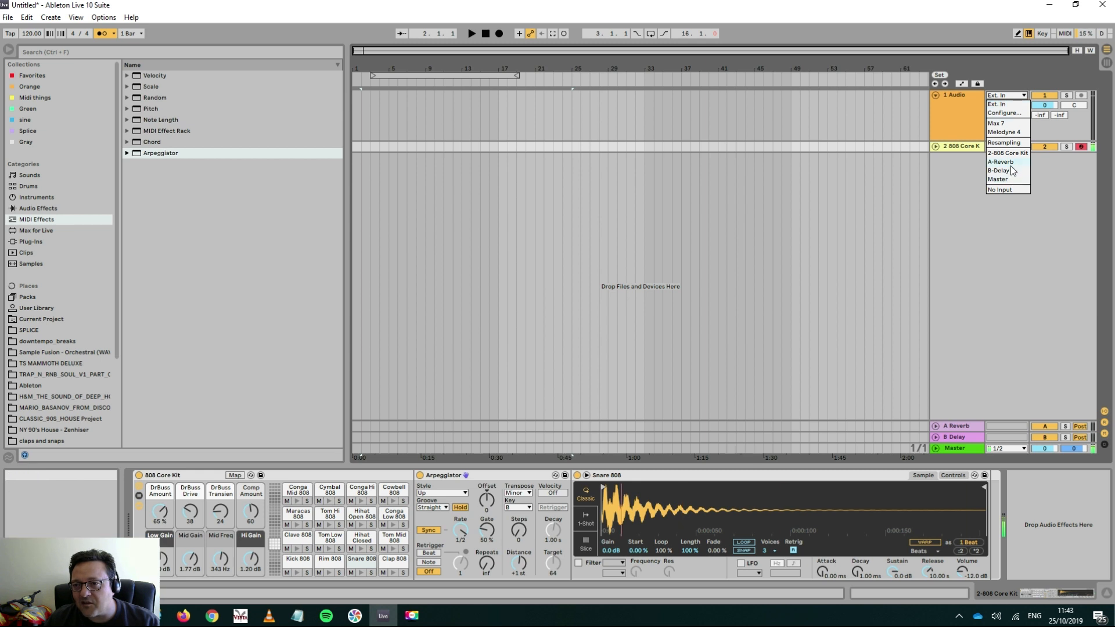
click(1007, 154)
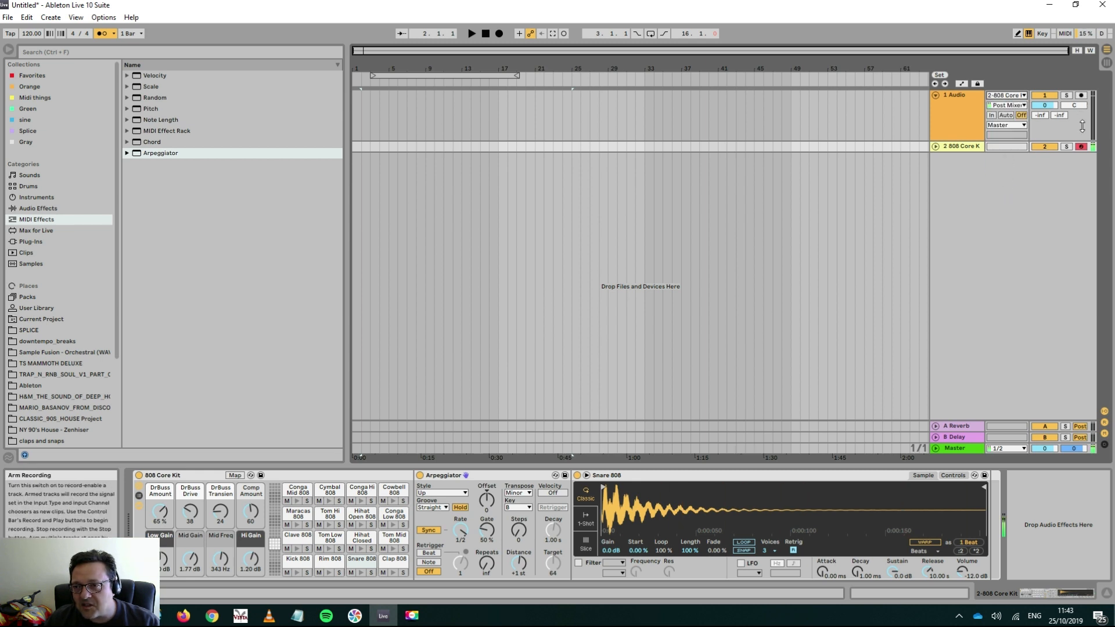
click(1081, 97)
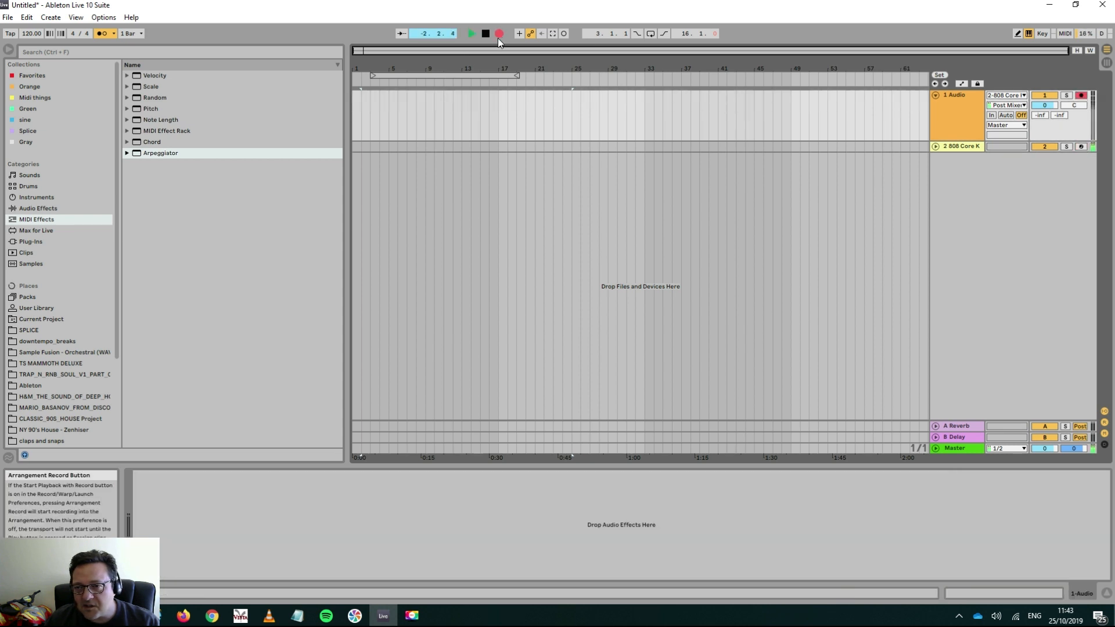
- Record about four bars of the drum pattern onto the audio track and mute the 808 Core Kit track
click(586, 149)
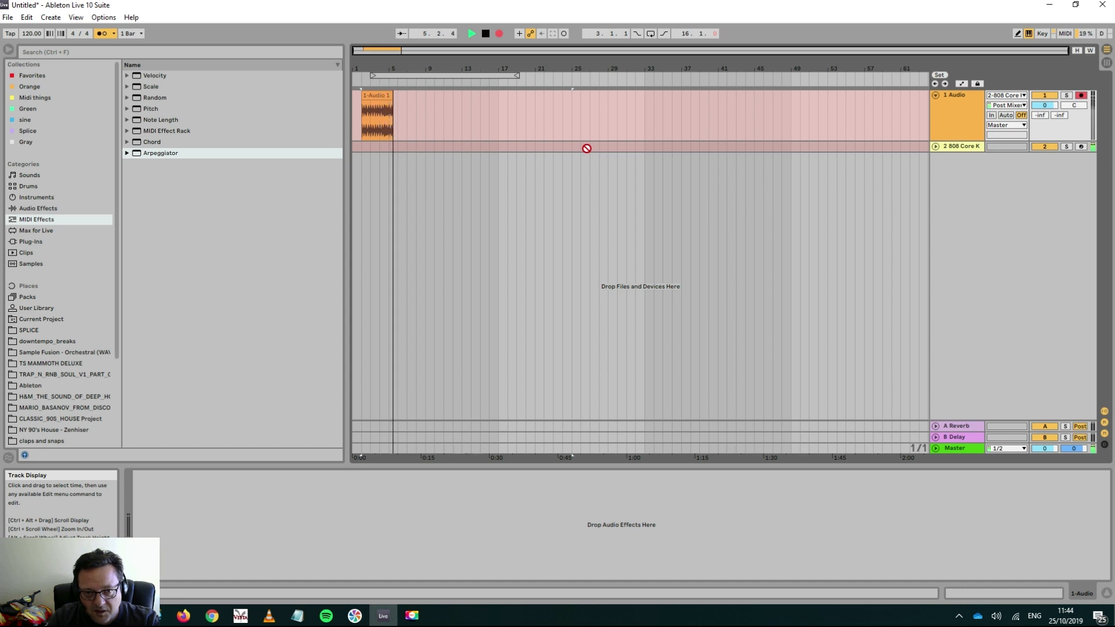
key(space)
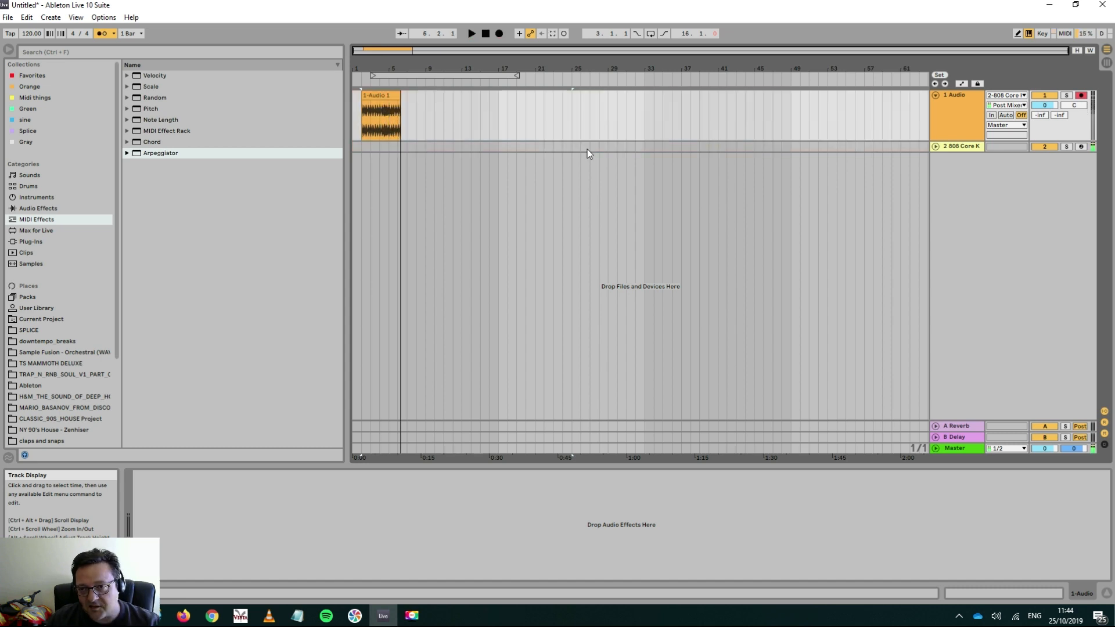
click(1043, 146)
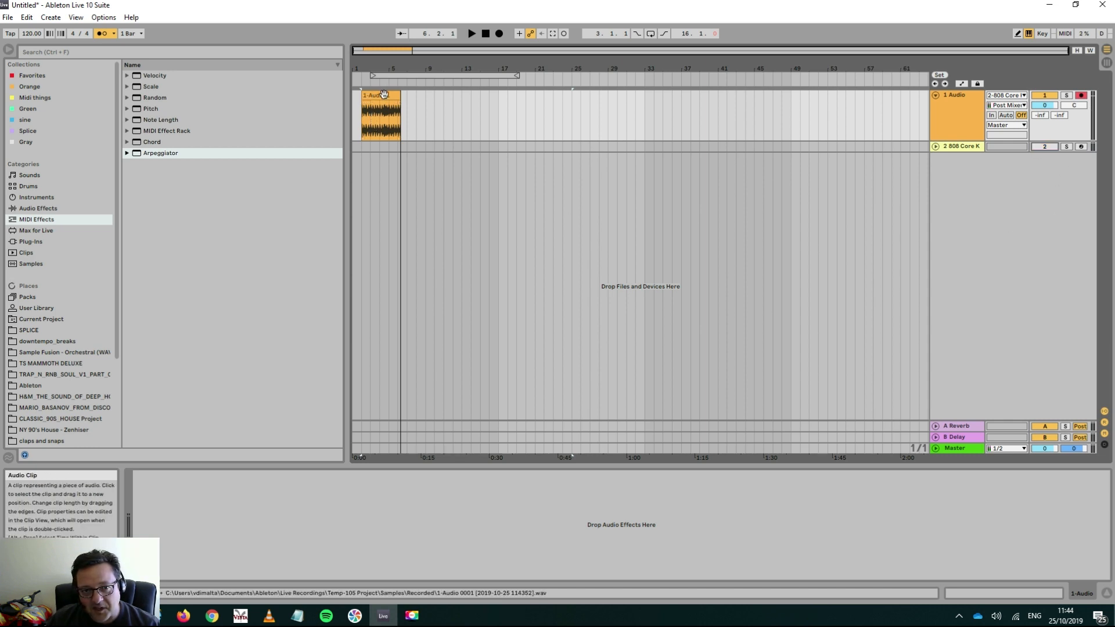
- Trim the recorded audio clip to end at bar 4 and loop its two bars for playback
drag(396, 95, 417, 108)
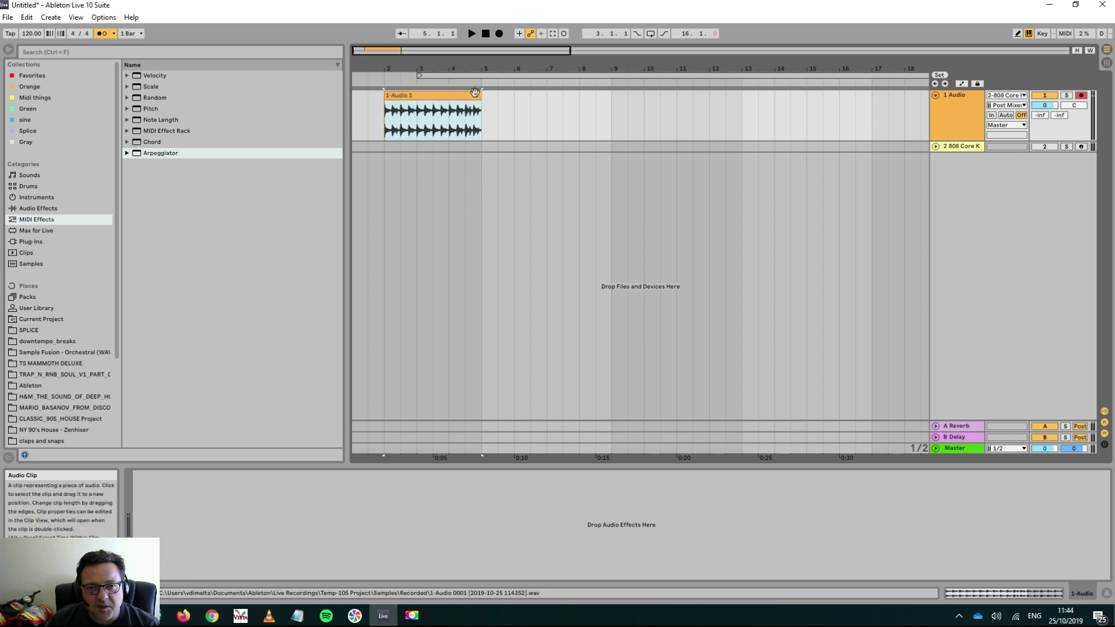
drag(480, 96, 451, 101)
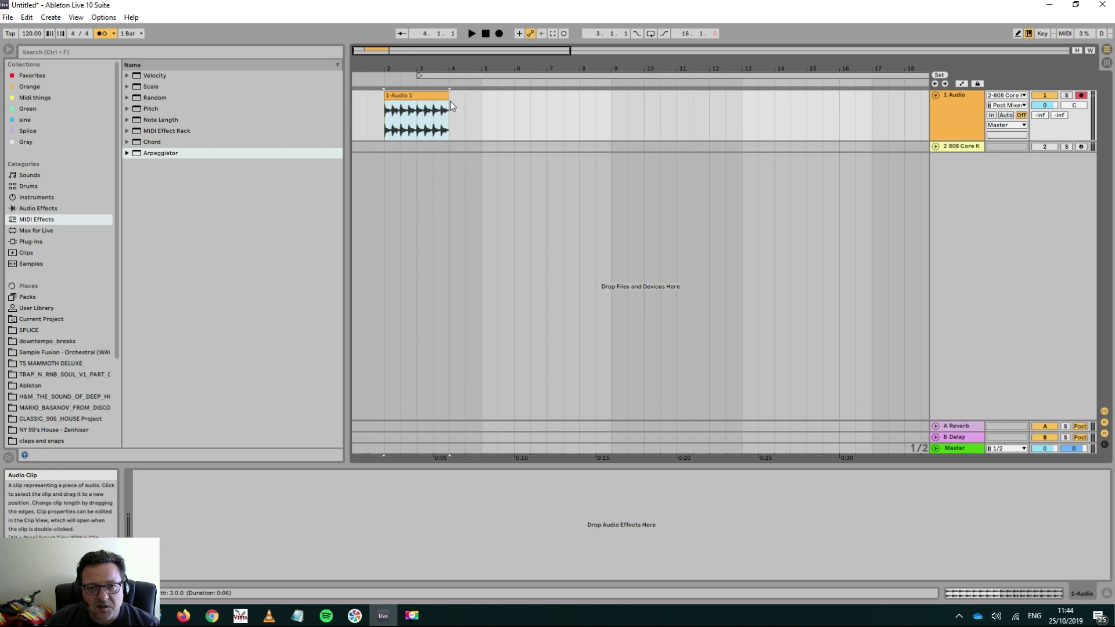
key(ctrl+l)
key(space)
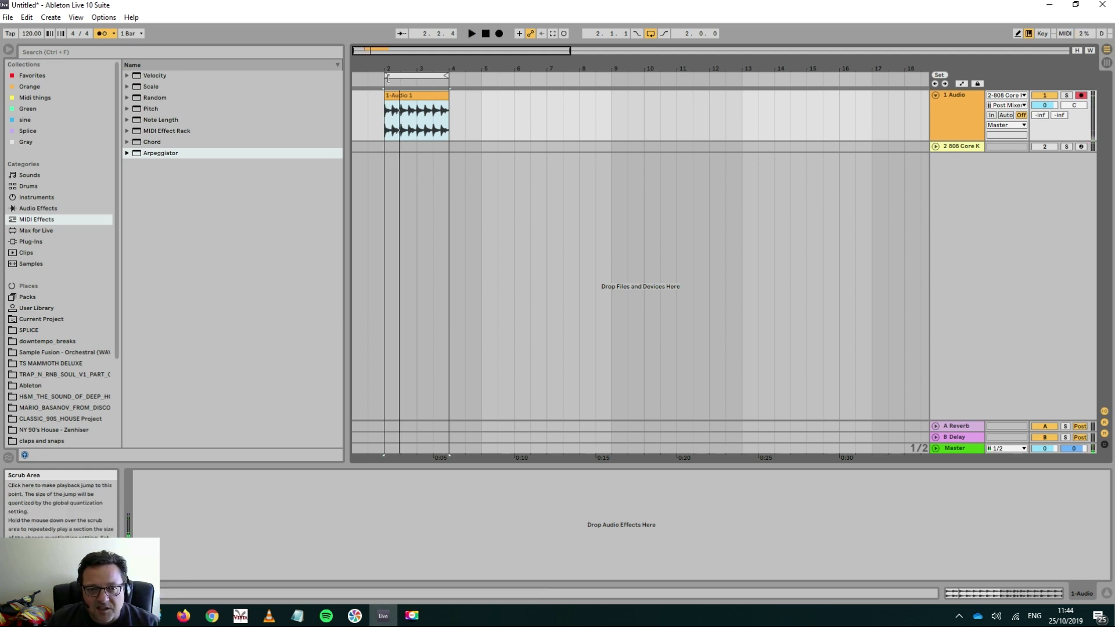
- Move the loop start to 2.2.1 and audition the shortened loop
drag(392, 78, 390, 117)
drag(441, 76, 404, 77)
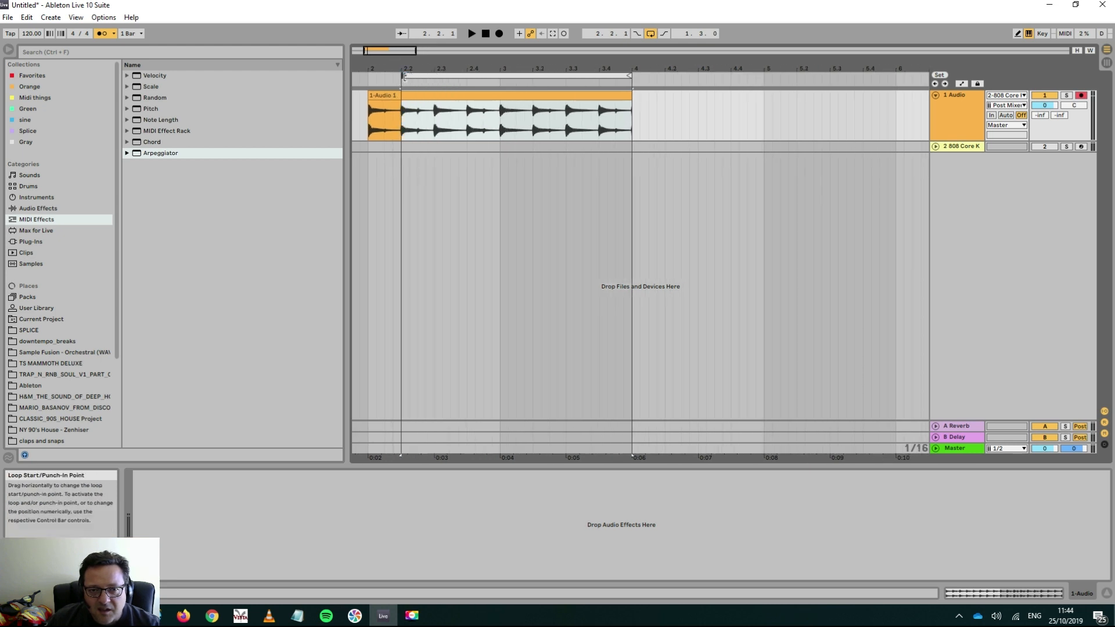
key(space)
- Readjust the recorded clip's boundaries so it spans two bars from bar 2 to bar 4, with a short fade-out at its end
drag(633, 94, 673, 98)
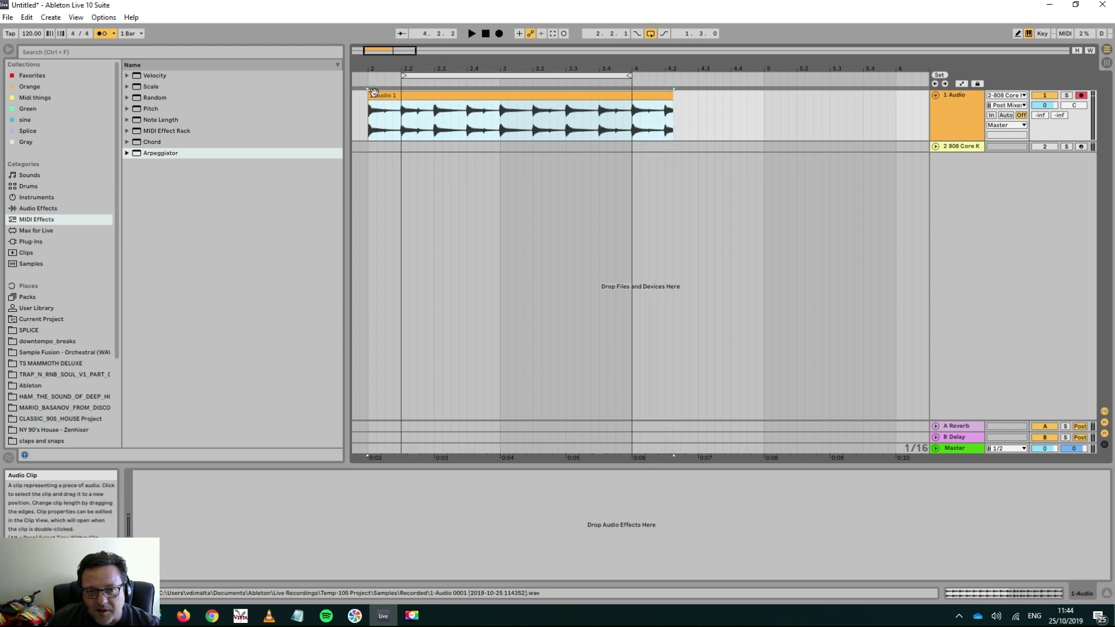
mouse_move(376, 102)
mouse_down()
mouse_move(400, 103)
mouse_move(382, 107)
mouse_up()
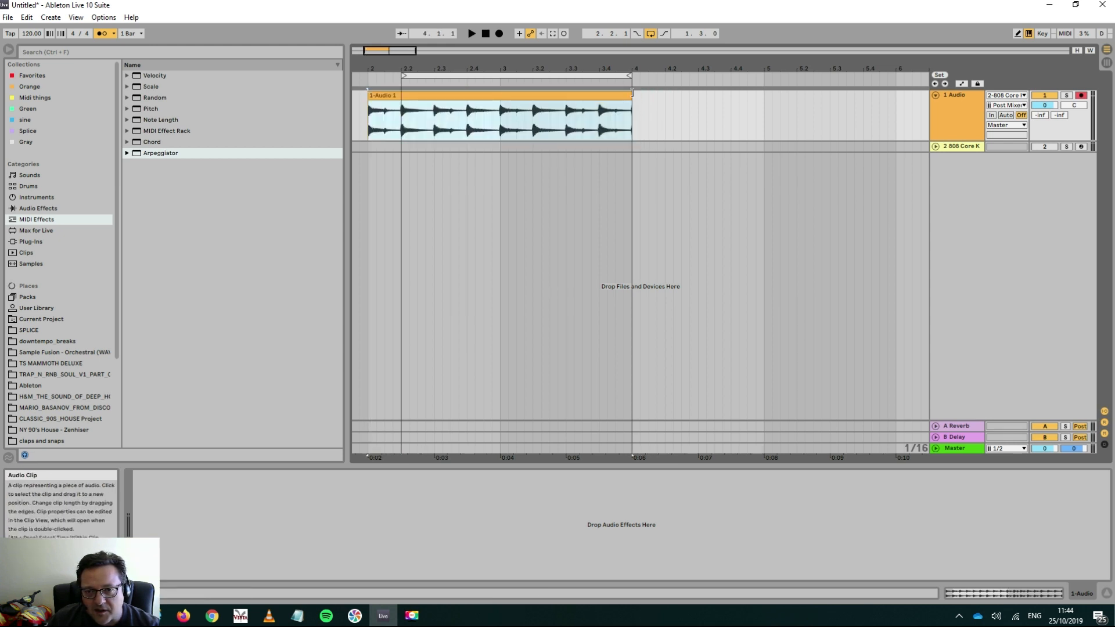
click(627, 103)
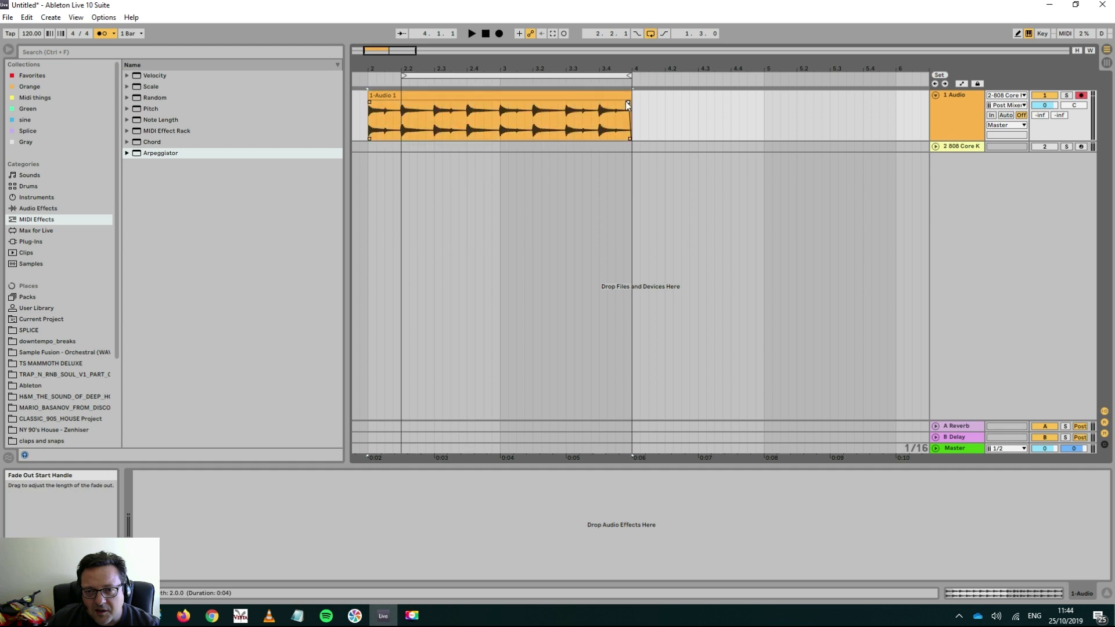
click(577, 95)
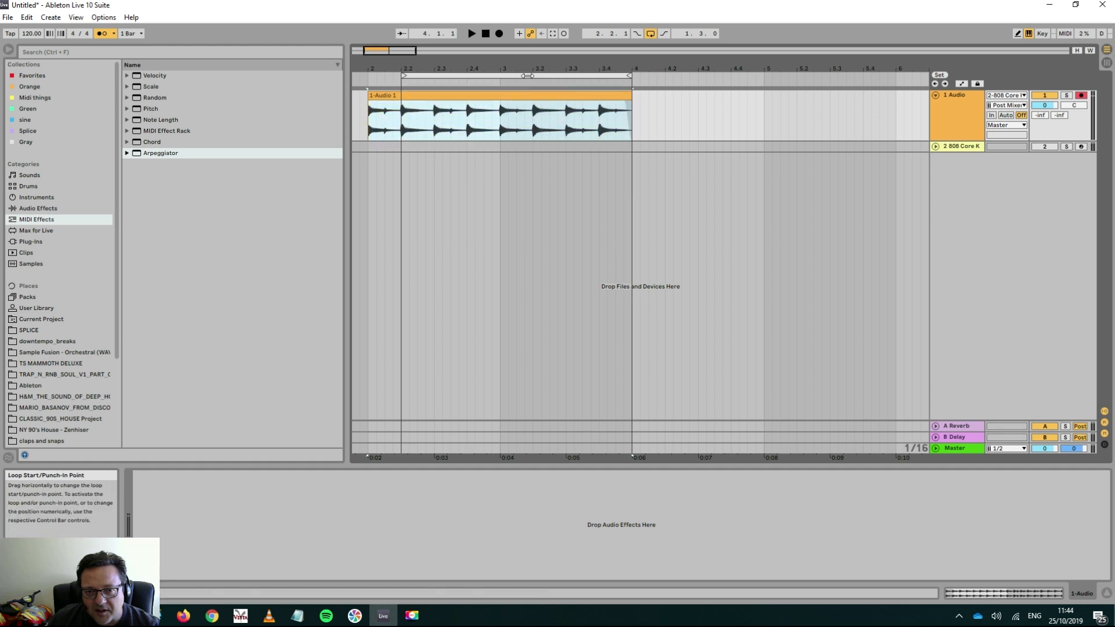
- Set the arrangement loop to two bars starting at 2.1.1 and audition the looped clip
drag(527, 75, 494, 76)
drag(598, 79, 634, 77)
key(space)
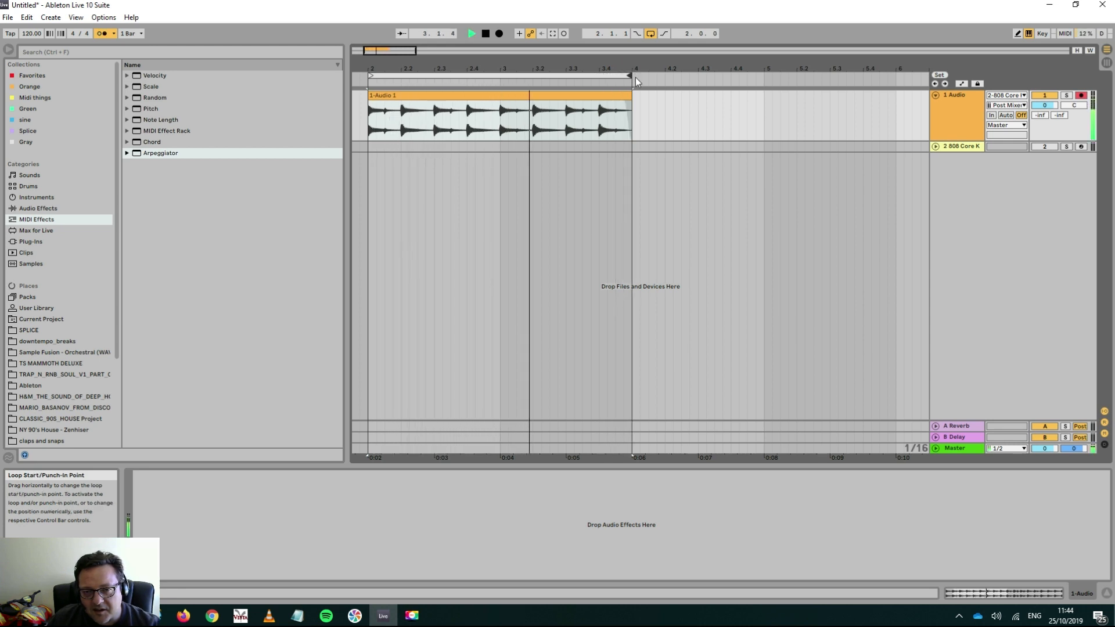
key(space)
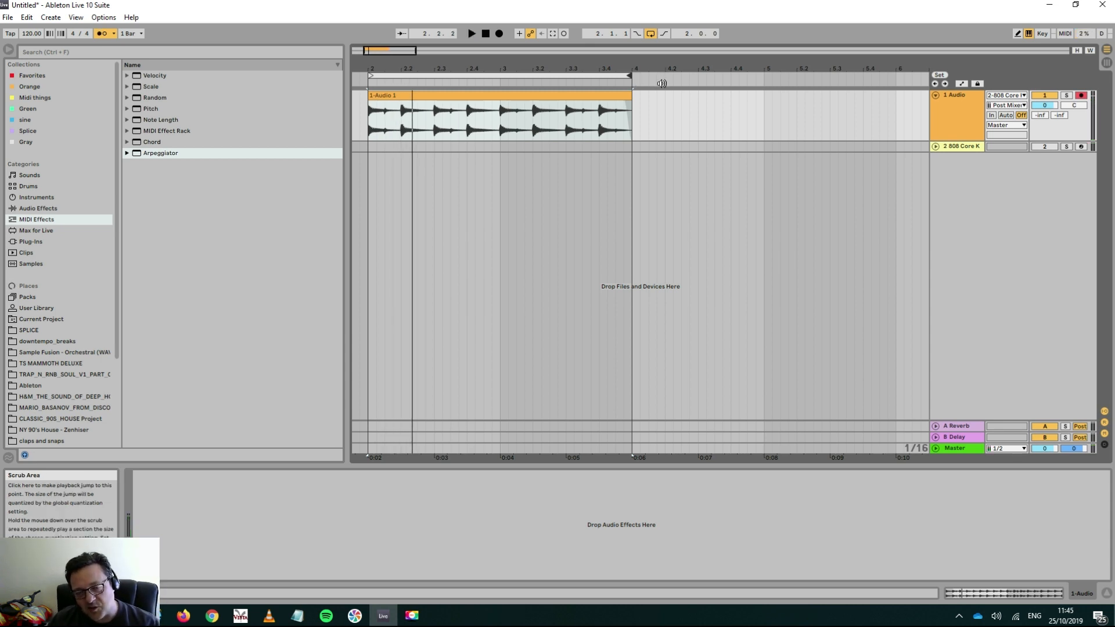
- Load the Echo audio effect after the 808 Core Kit rack and switch looped playback from the audio track to the 808 Core Kit track
click(970, 146)
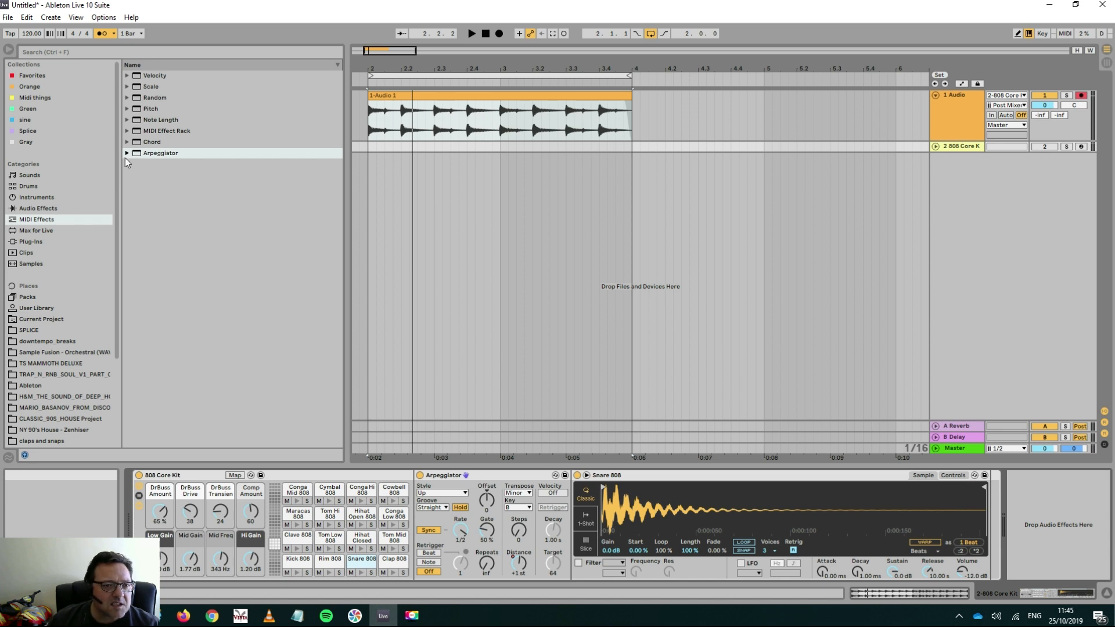
key(Up)
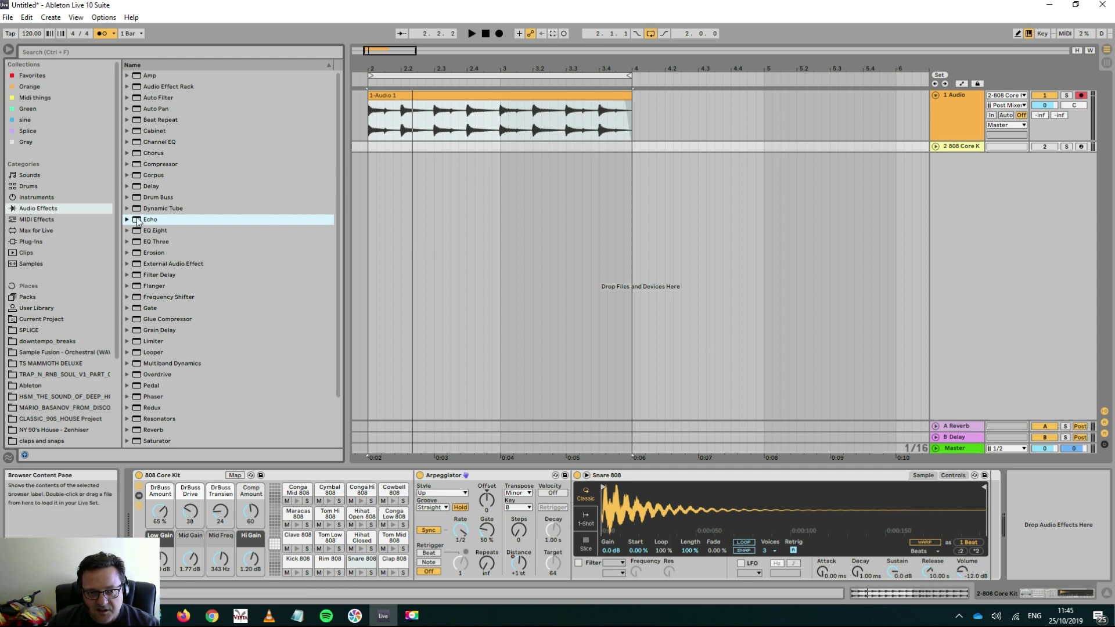
drag(981, 493, 989, 490)
key(space)
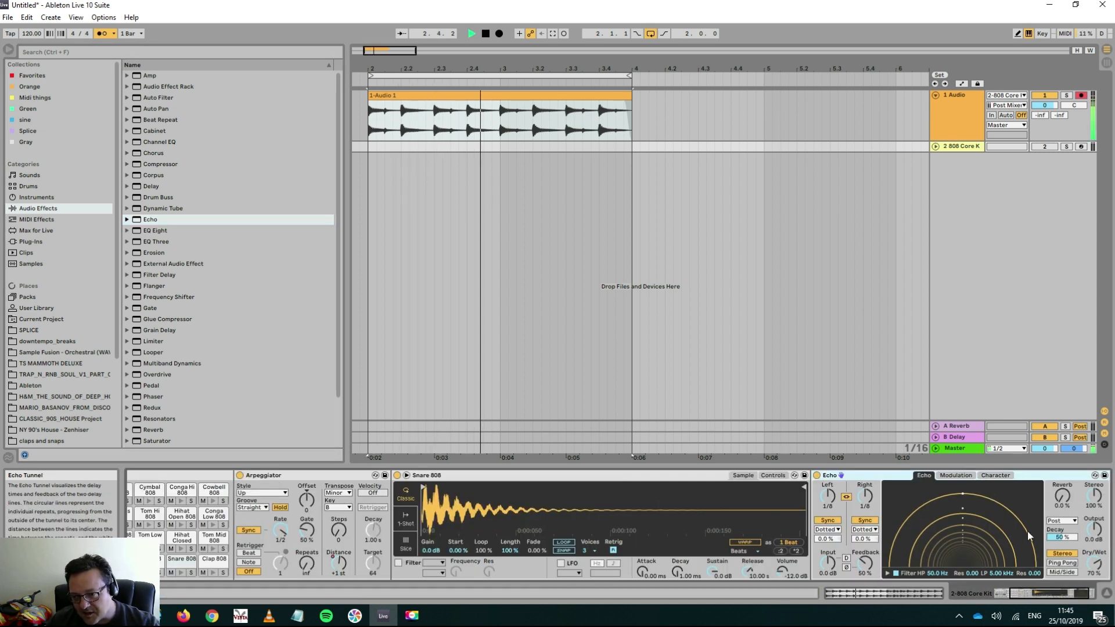
mouse_move(1068, 492)
mouse_down()
mouse_move(1068, 473)
mouse_move(1068, 495)
mouse_up()
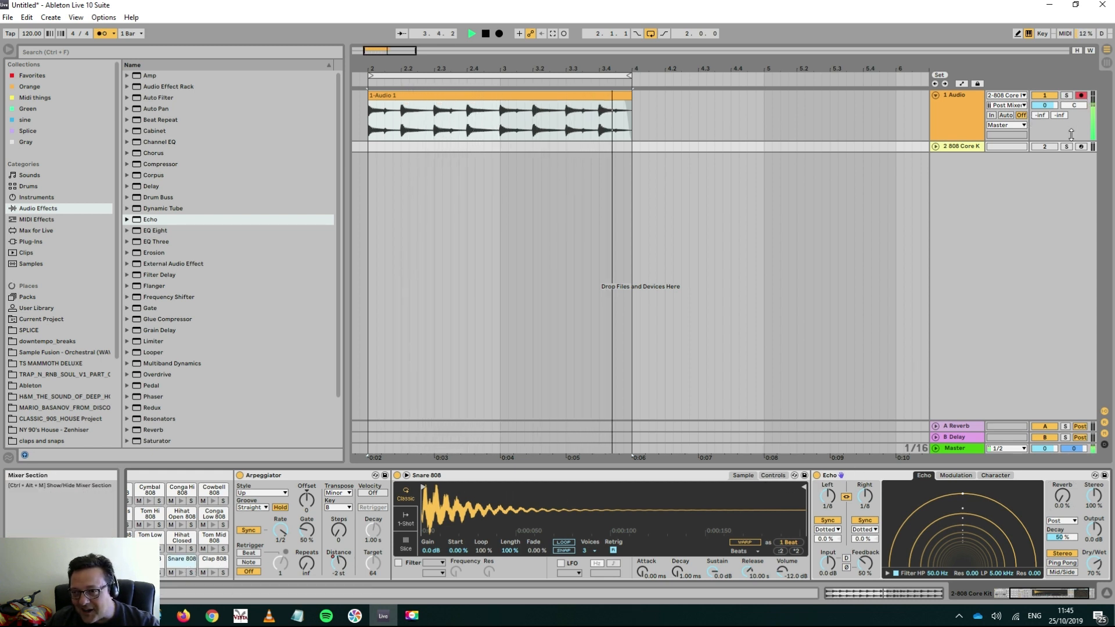
click(1052, 147)
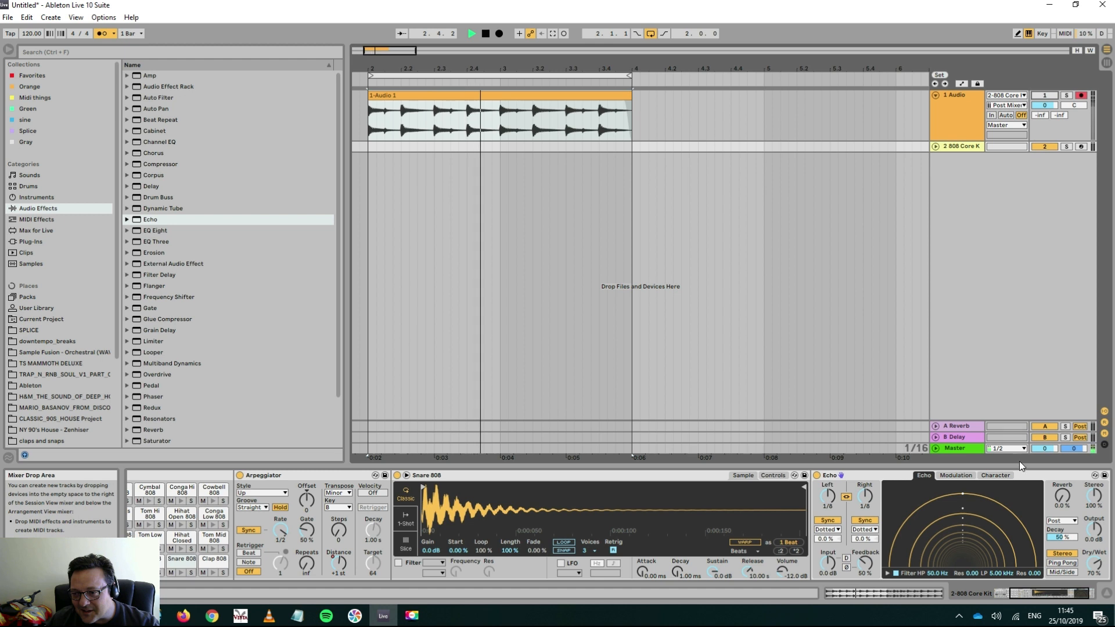
- Set Echo's feedback to 25% and its reverb to 7.1%
drag(1063, 498, 1053, 494)
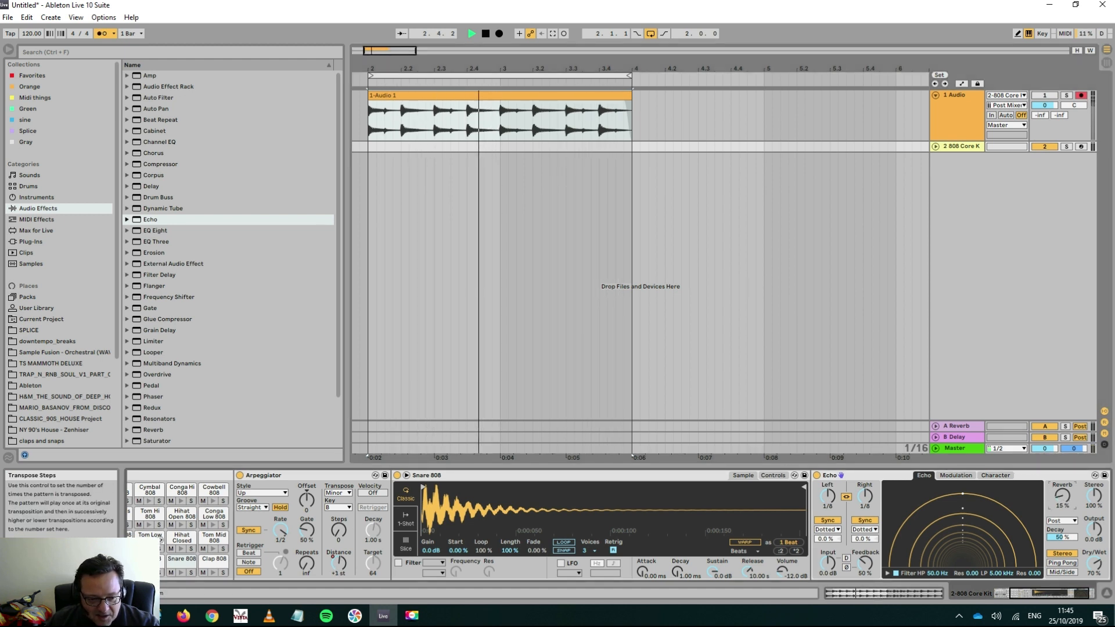
drag(1046, 593, 1036, 593)
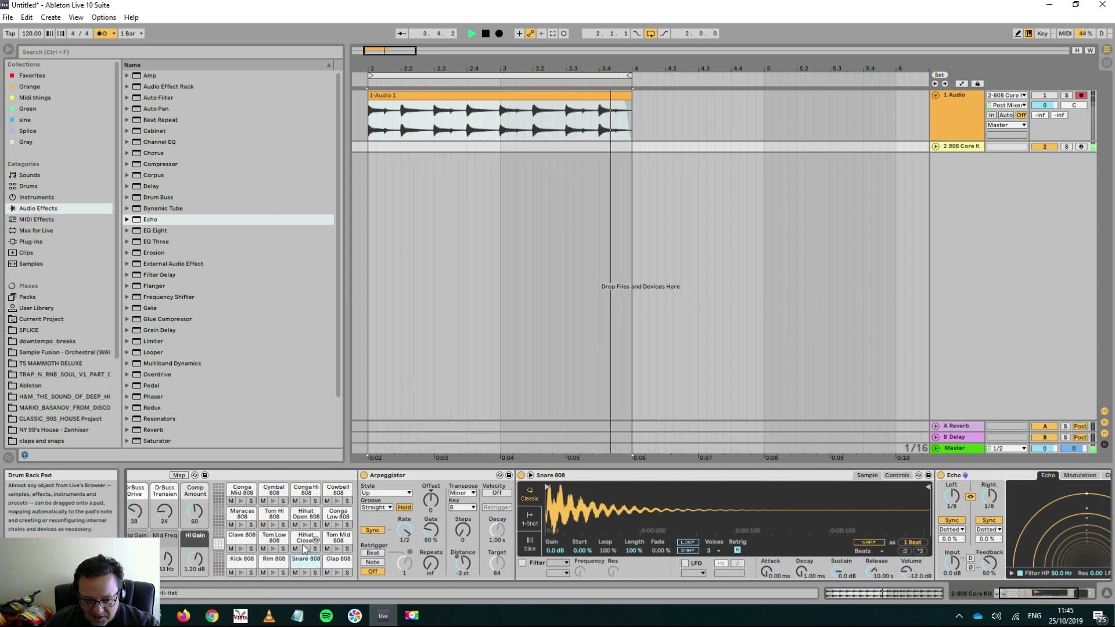
drag(1028, 599, 1058, 598)
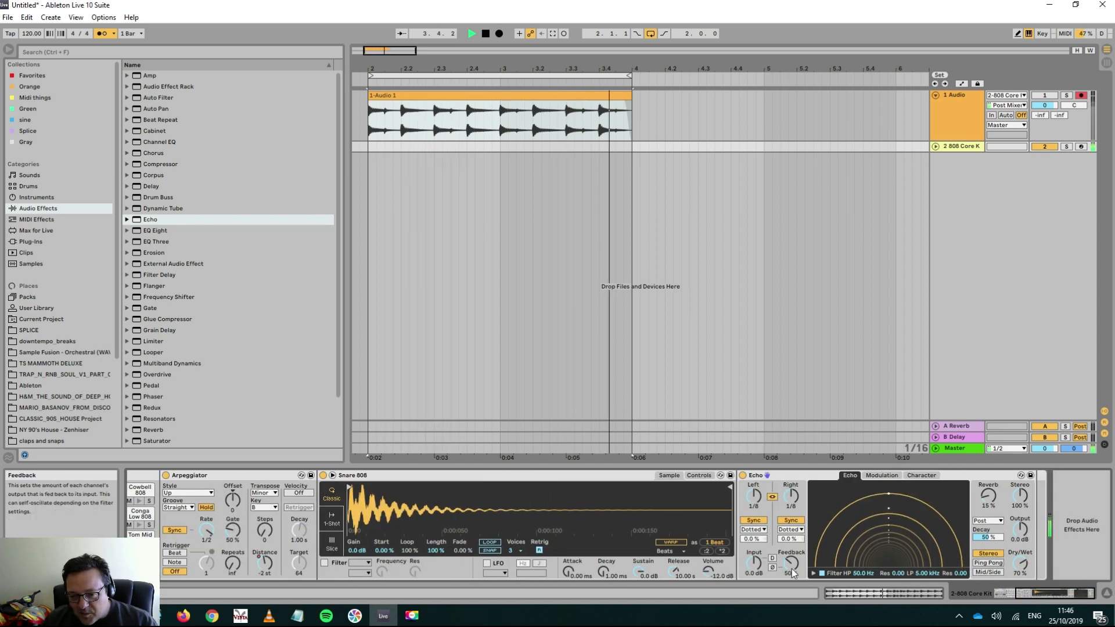
drag(790, 563, 790, 579)
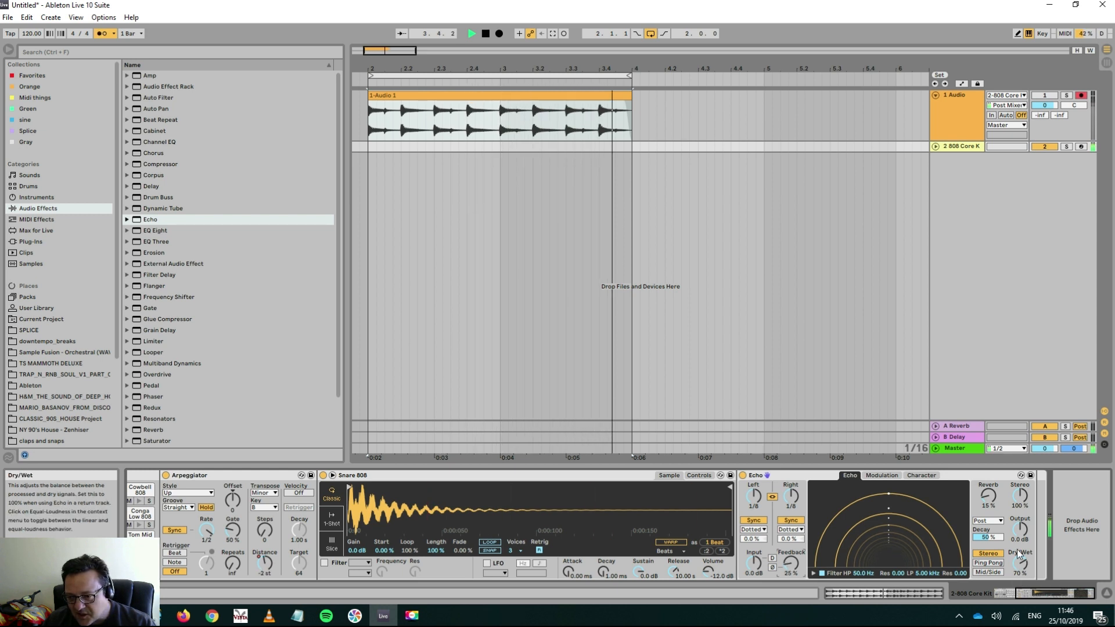
drag(988, 496, 988, 501)
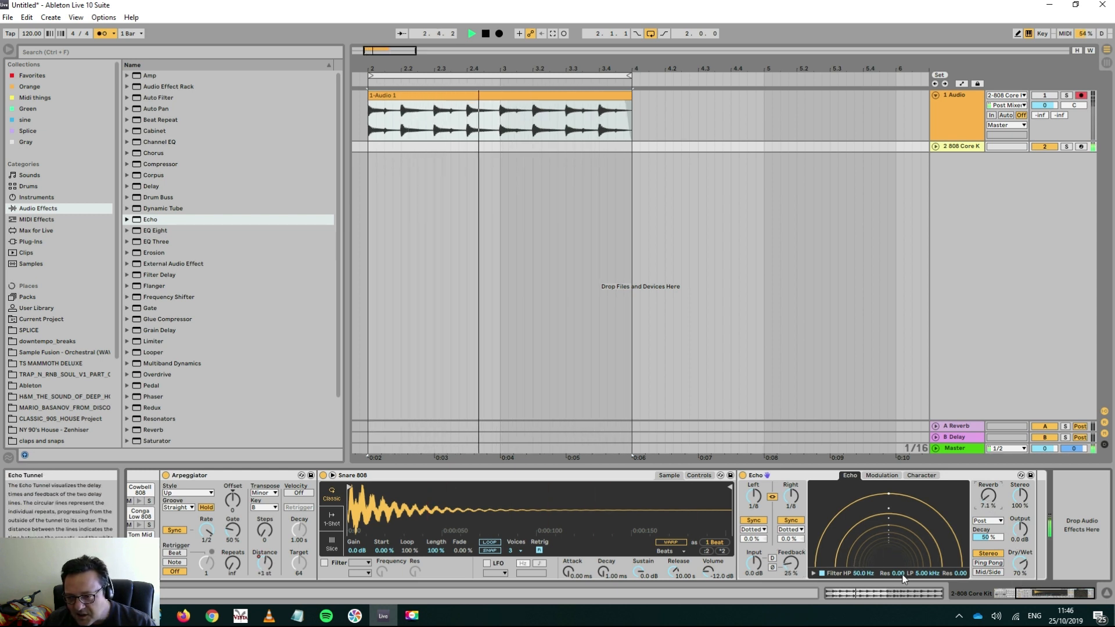
click(989, 563)
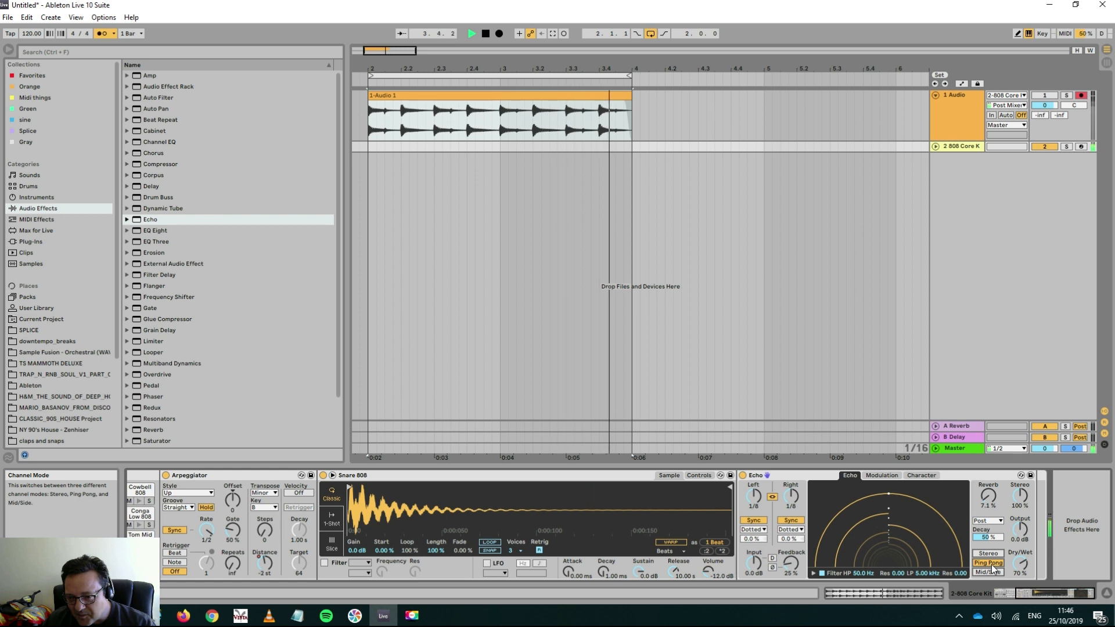
drag(791, 572, 791, 577)
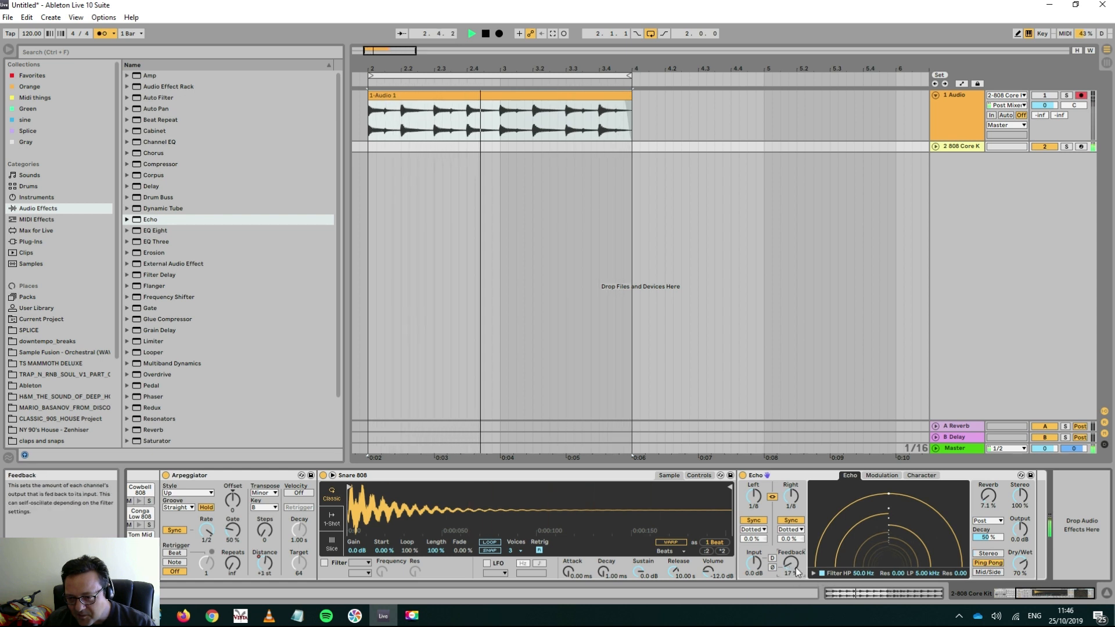
drag(1020, 564, 1020, 589)
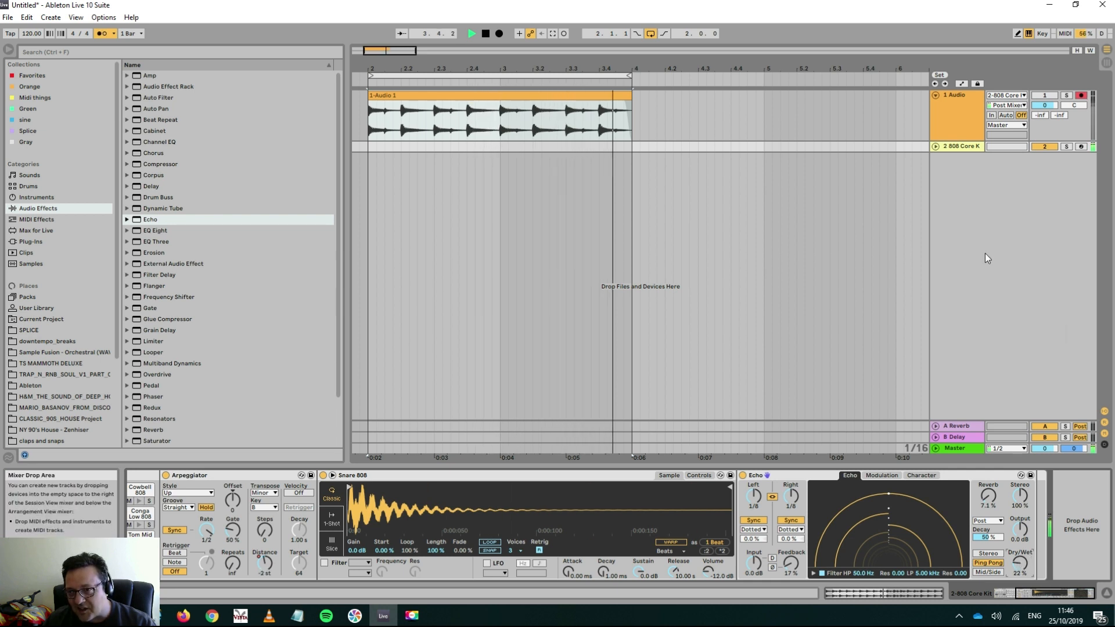
- Record the drum pattern with Echo onto the audio track over the two-bar loop and stop the transport
click(1045, 97)
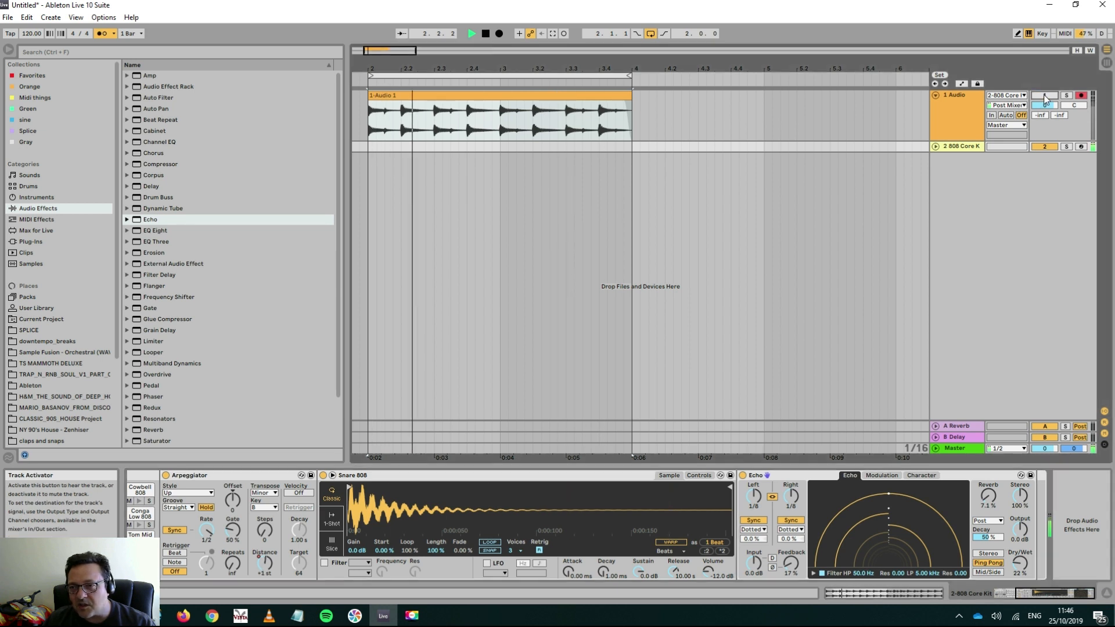
click(498, 34)
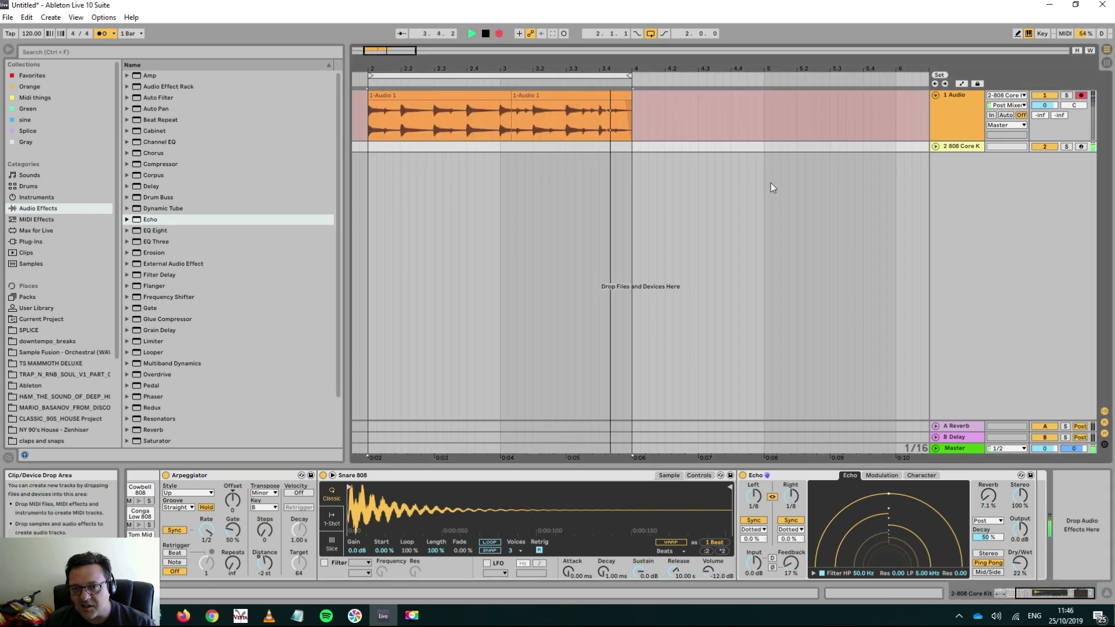
click(485, 34)
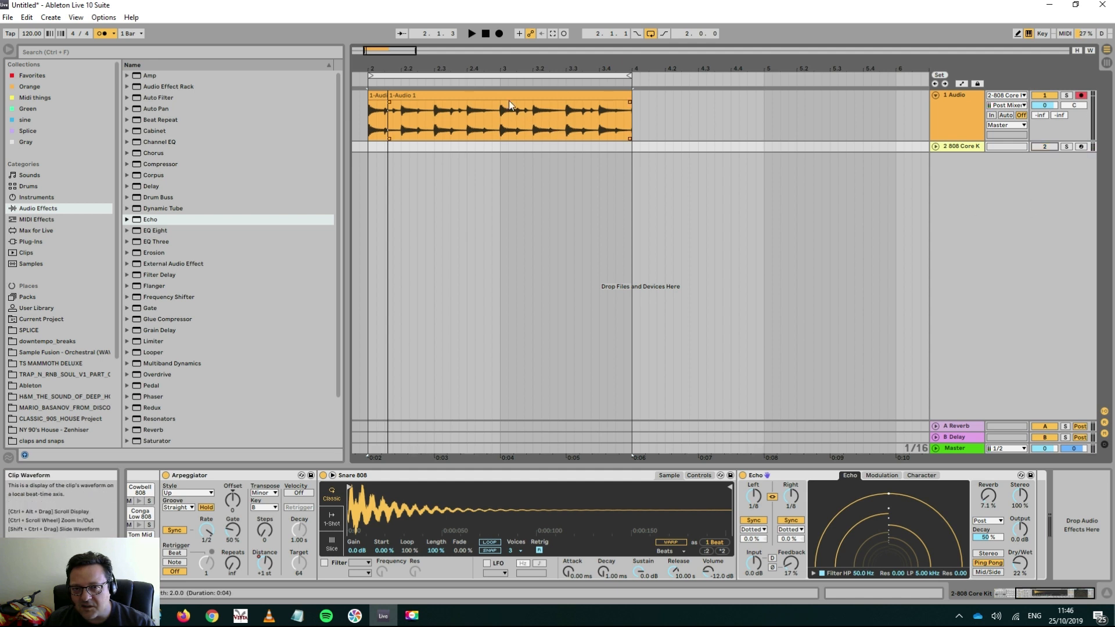
- Extend the main recorded audio clip back over the short leading fragment to bar 2 and add a short fade-out at its end
click(471, 34)
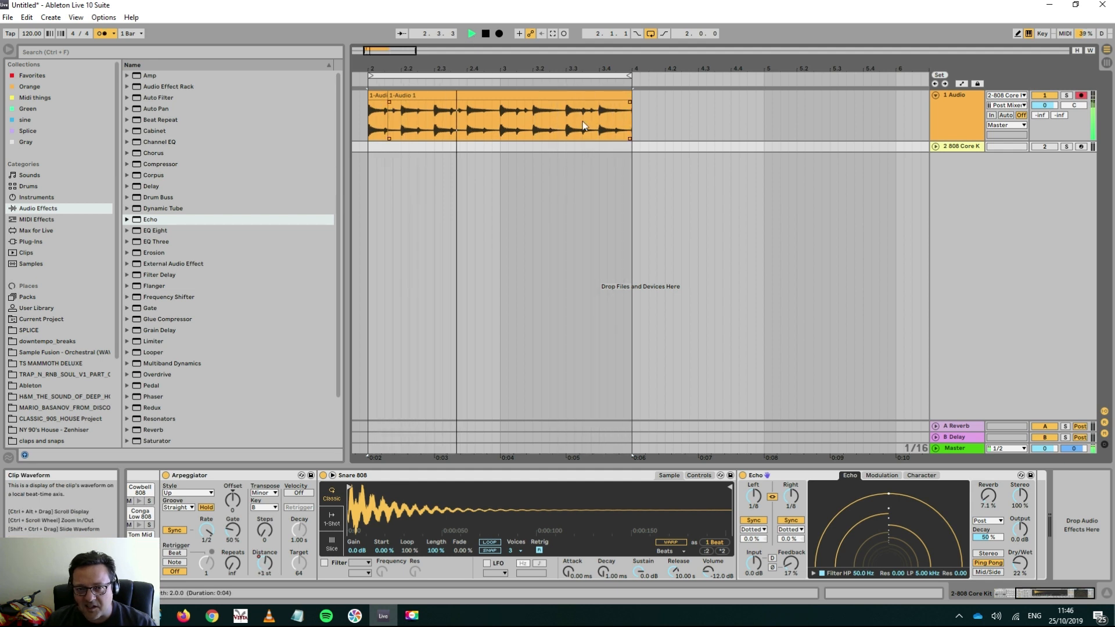
click(387, 110)
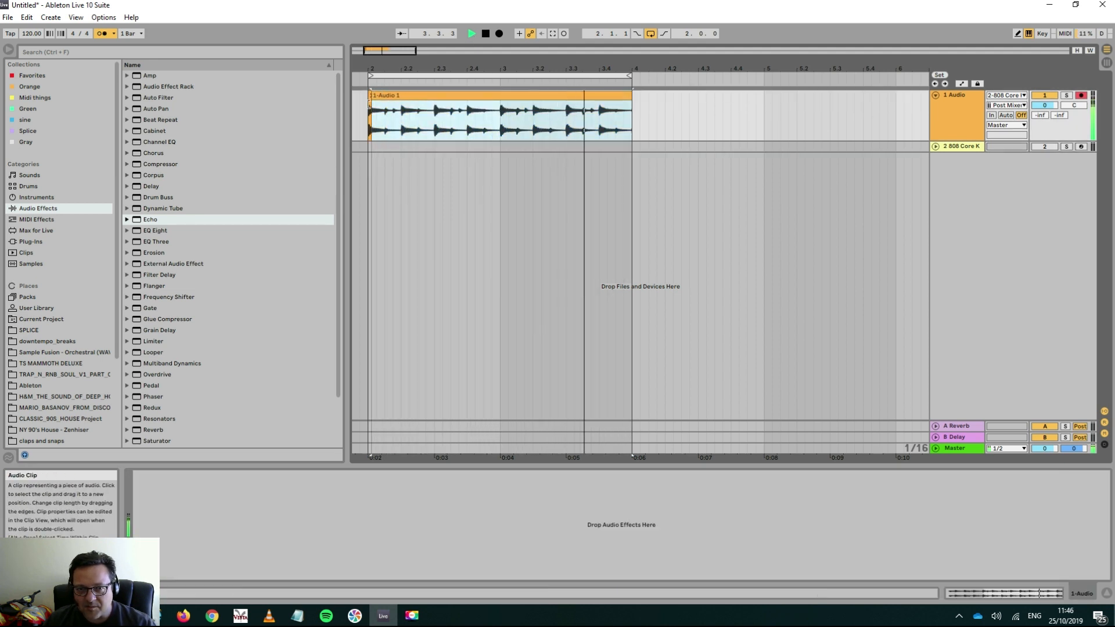
key(space)
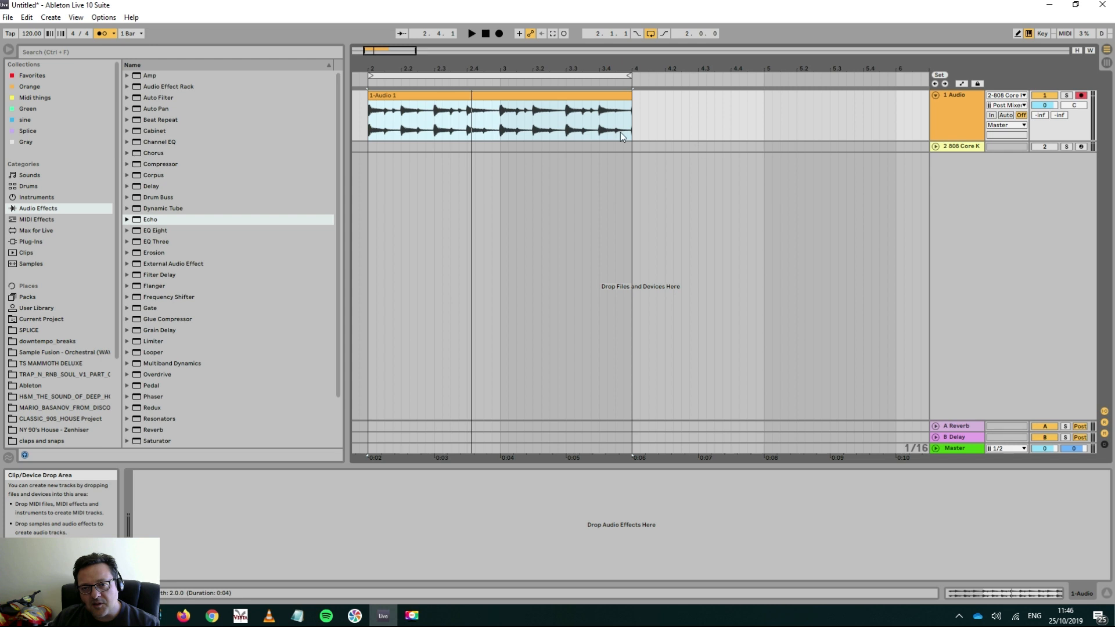
click(630, 104)
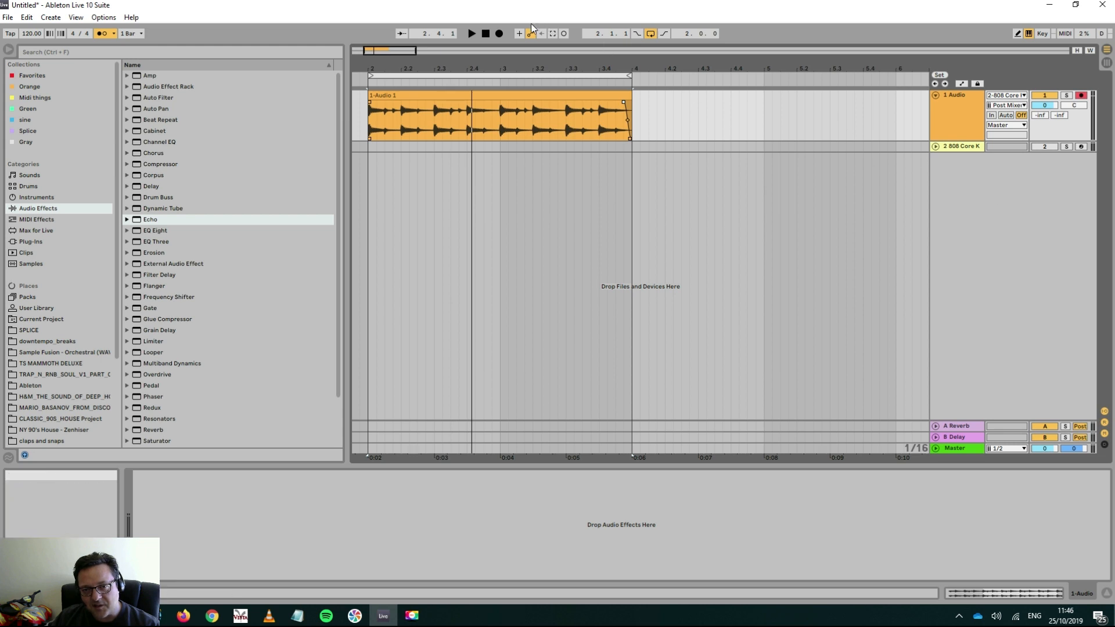
- Duplicate the two-bar audio clip three times up to bar 10 and lengthen the loop to eight bars
click(539, 75)
drag(528, 66, 490, 66)
key(ctrl+d)
key(ctrl+d)
key(ctrl+d)
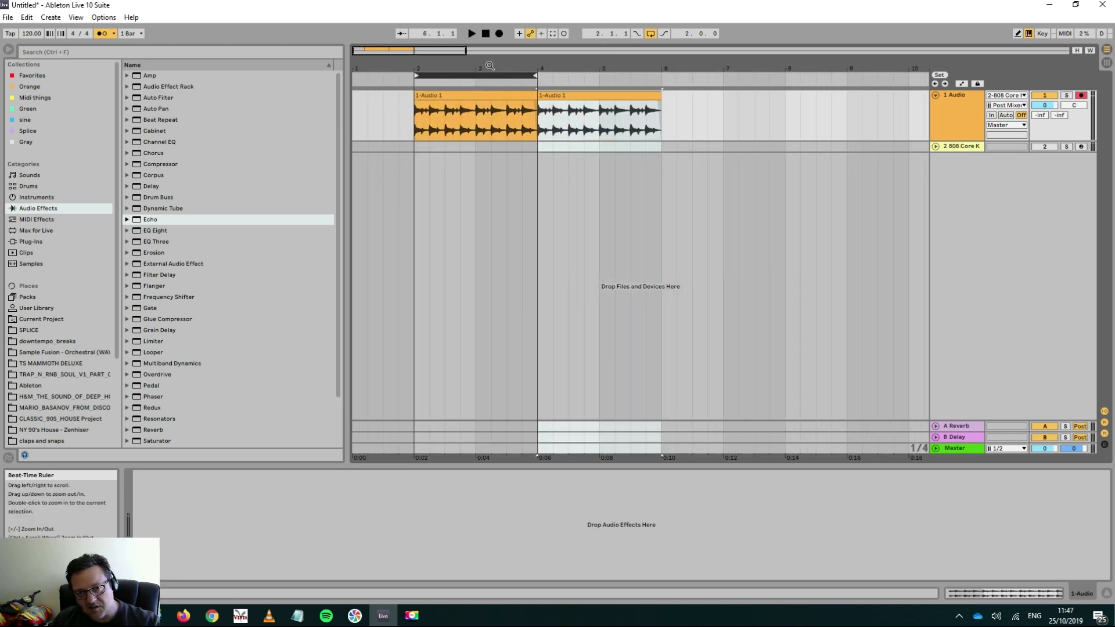
drag(545, 77, 906, 66)
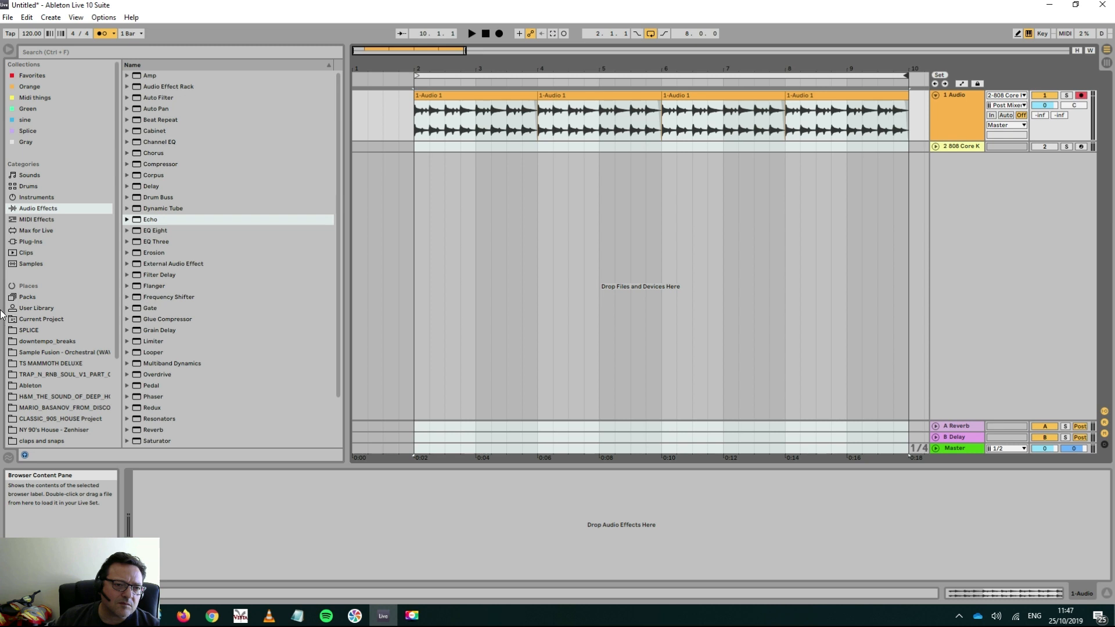
- Load the Electric preset MkII3 Old Piano on a new MIDI track and arm that track for recording instead of the audio track
click(32, 222)
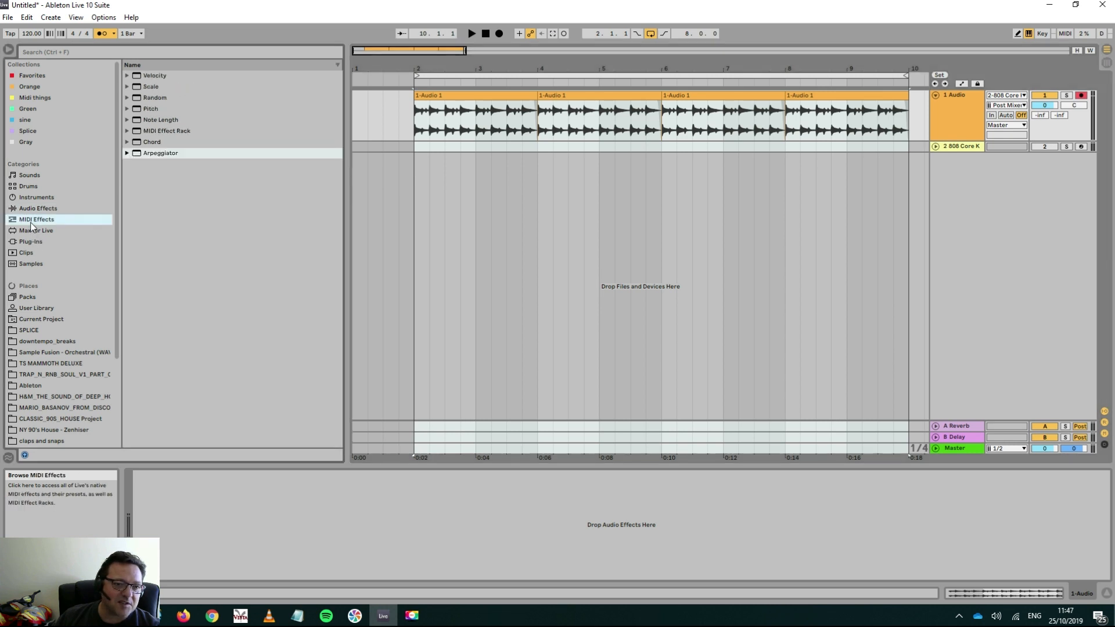
click(165, 141)
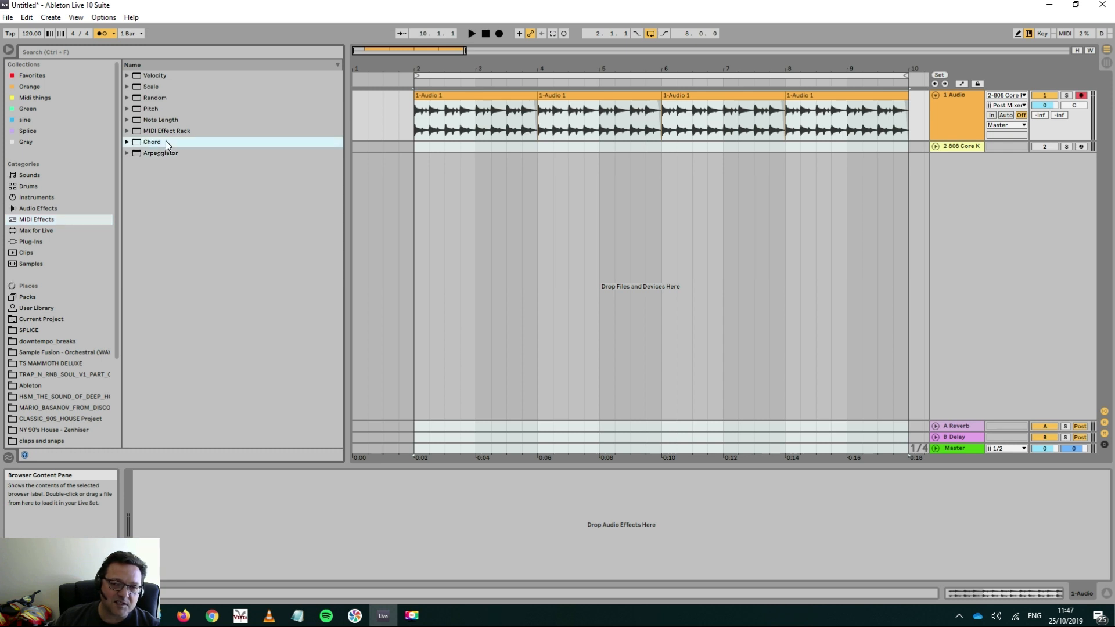
click(34, 198)
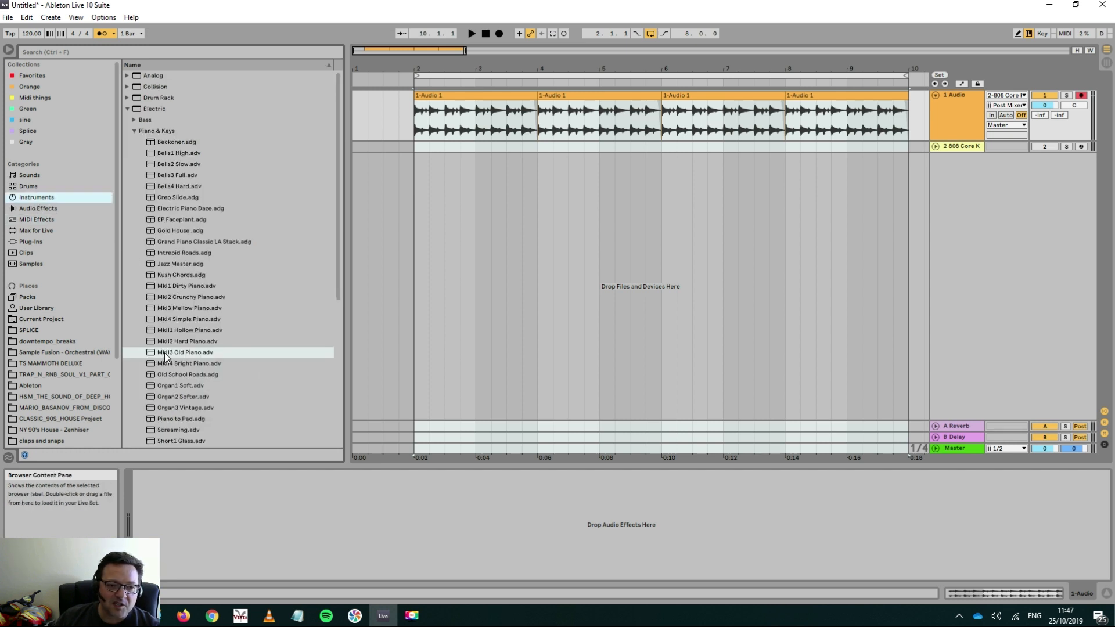
drag(168, 349, 942, 214)
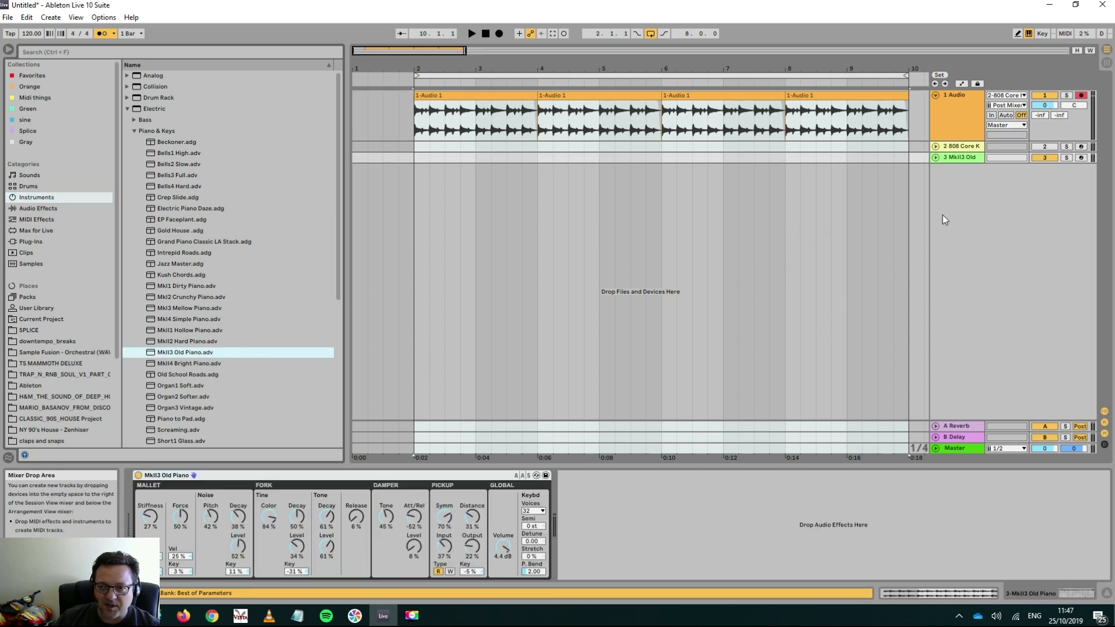
click(1081, 95)
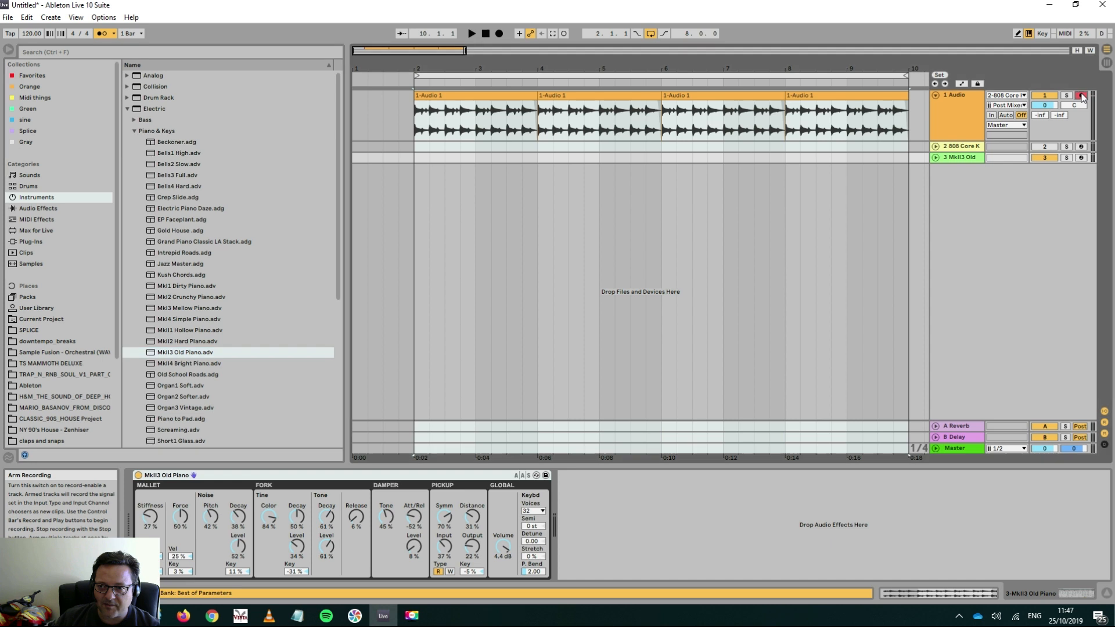
click(1082, 158)
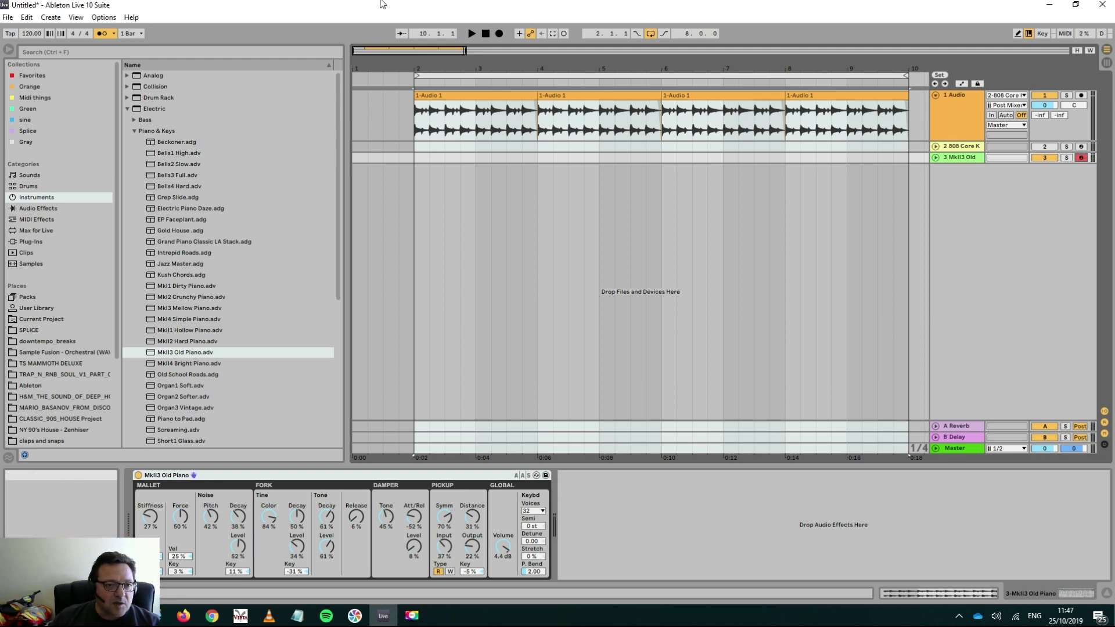
- Add the Major Pentatonic Scale preset of the Scale MIDI effect before MkII3 Old Piano
click(133, 131)
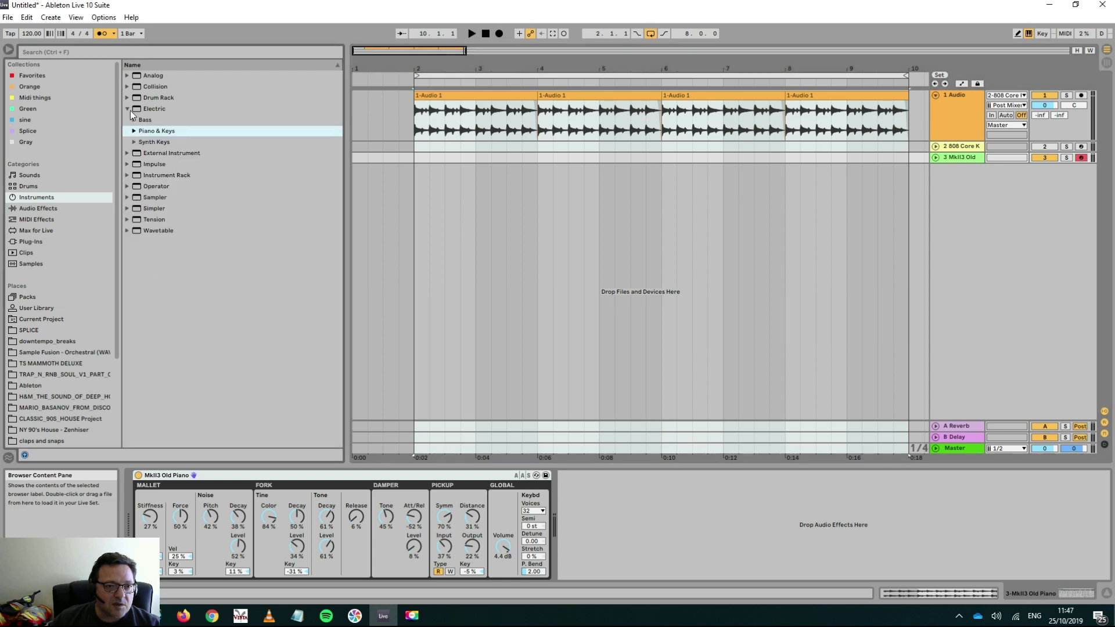
click(128, 110)
click(41, 220)
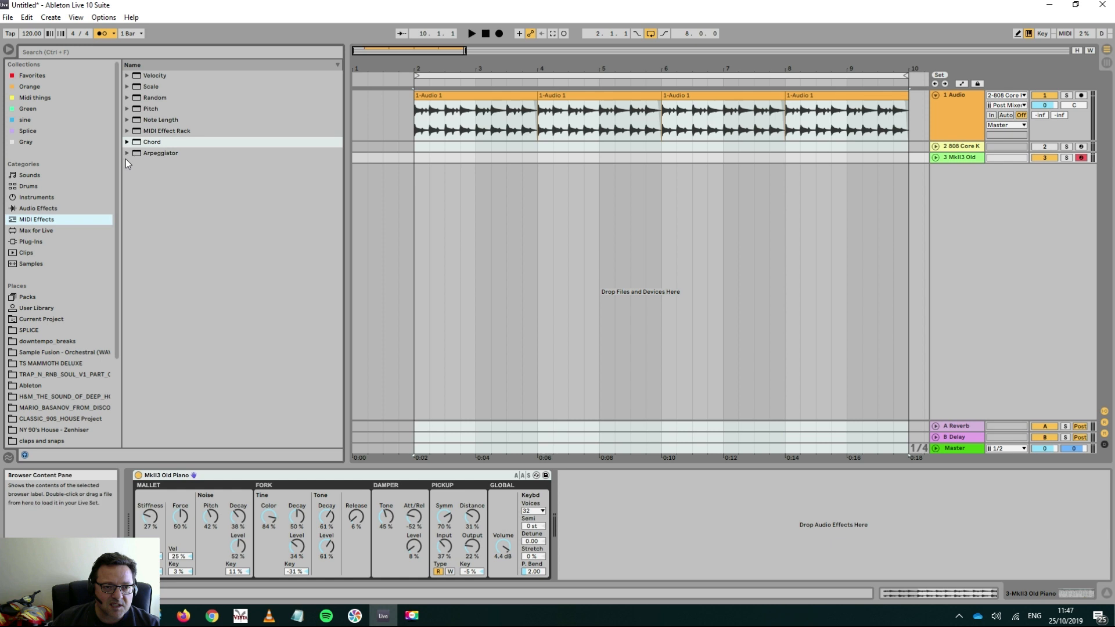
click(127, 142)
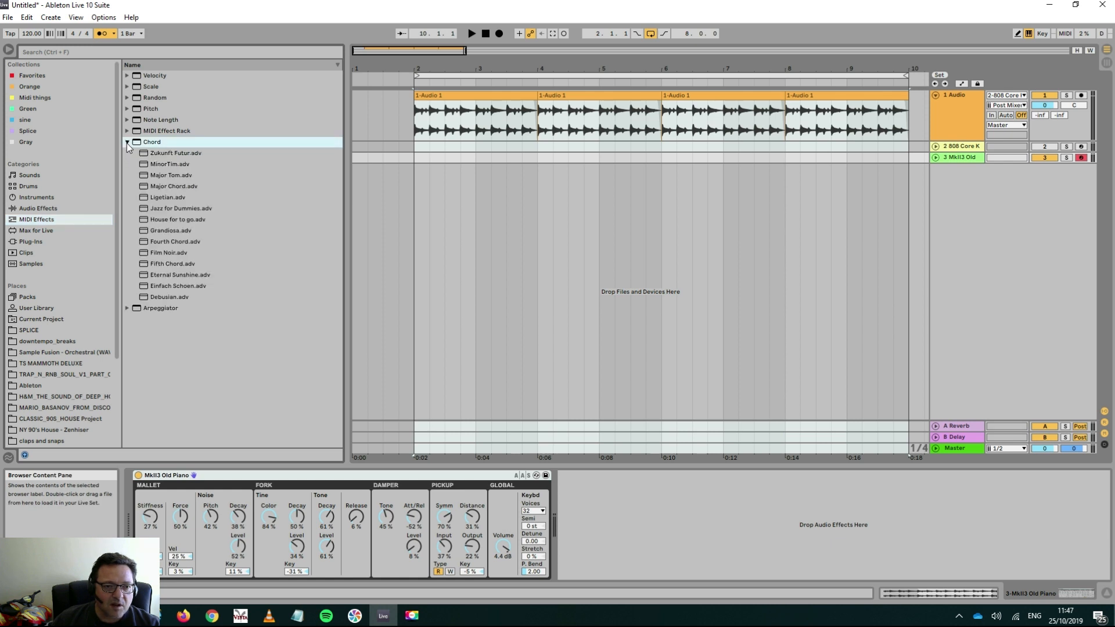
click(126, 143)
click(127, 86)
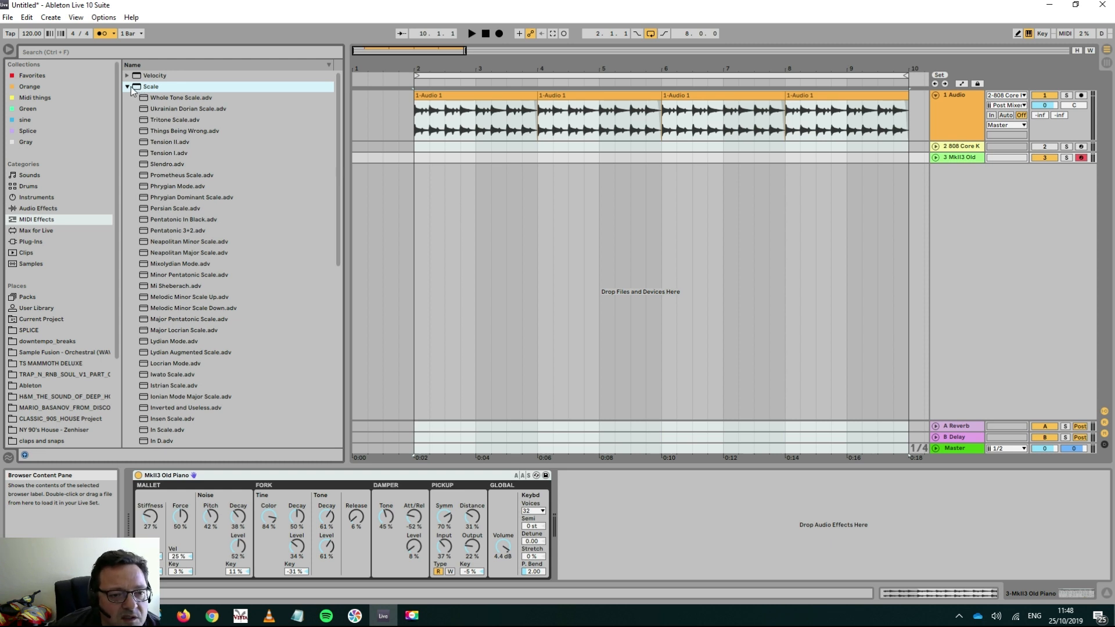
drag(190, 321, 130, 501)
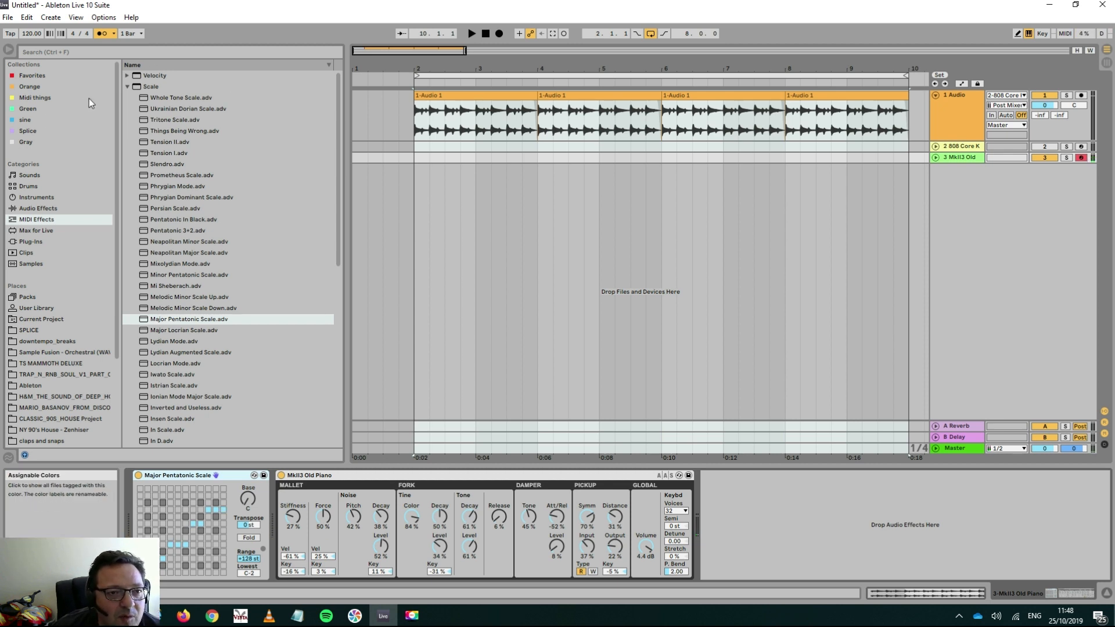
click(128, 87)
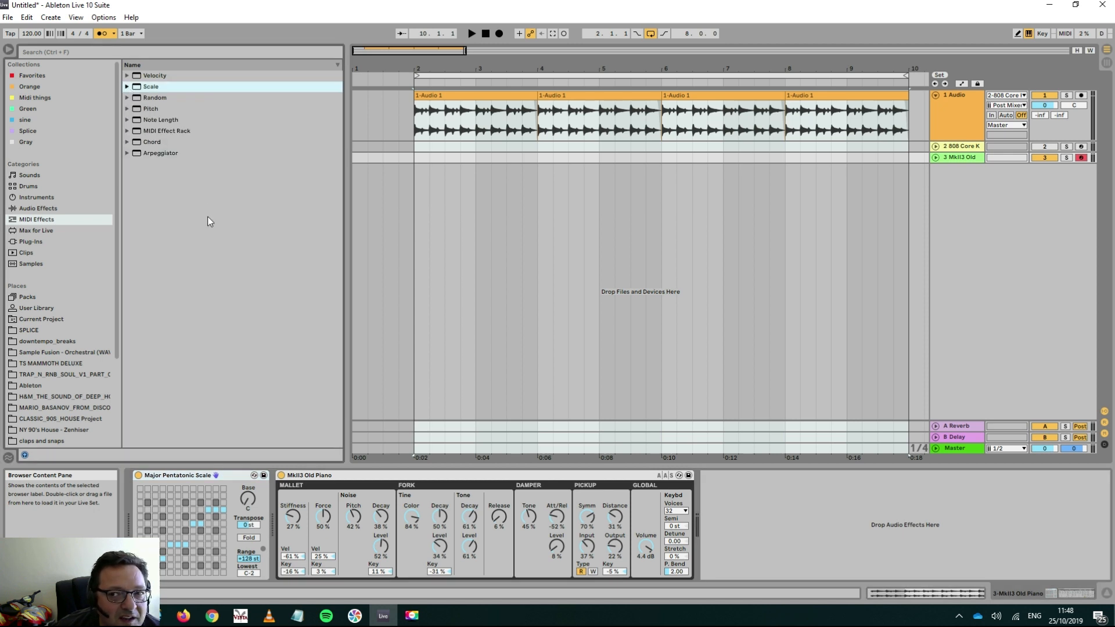
- Insert a Chord MIDI effect between the scale and the piano, with Shift 2 at +4 st and Shift 3 at +7 st
click(138, 142)
drag(137, 142, 282, 482)
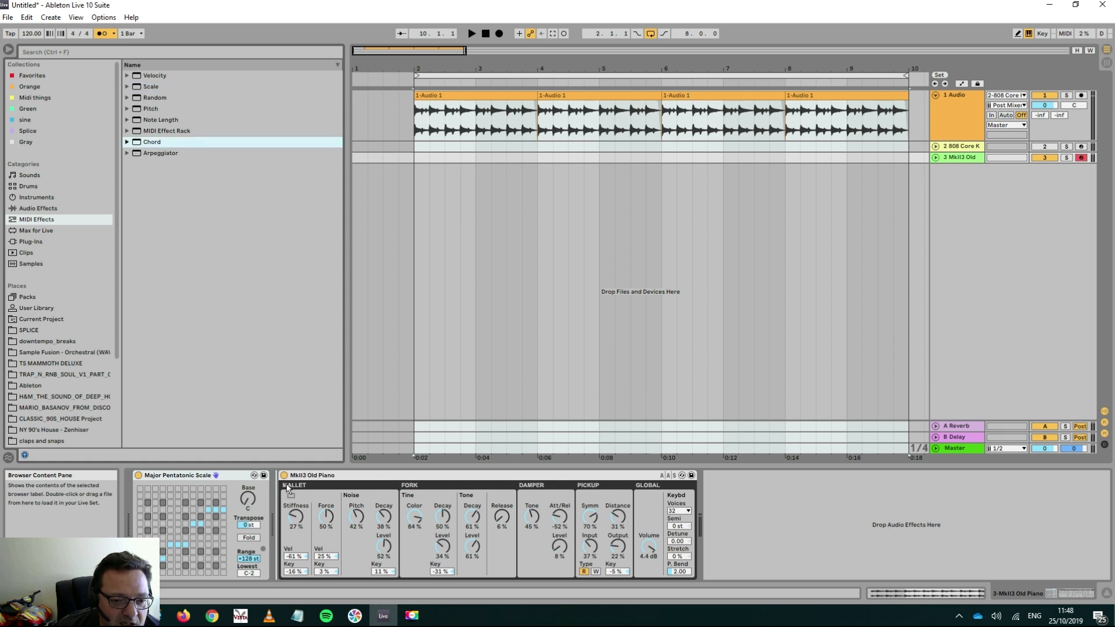
click(319, 500)
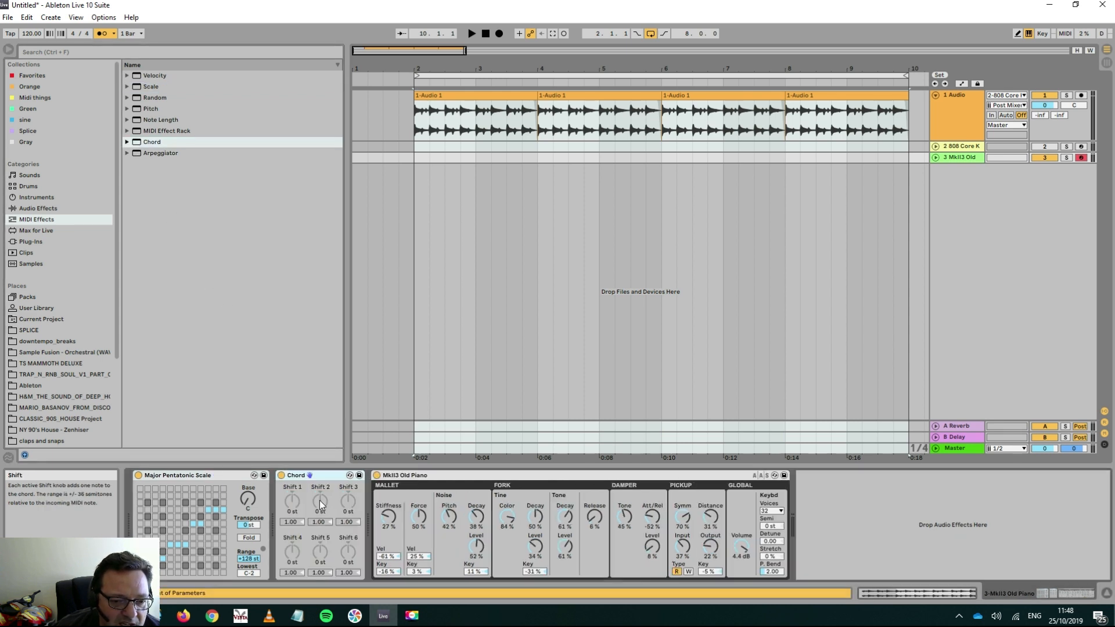
key(Up)
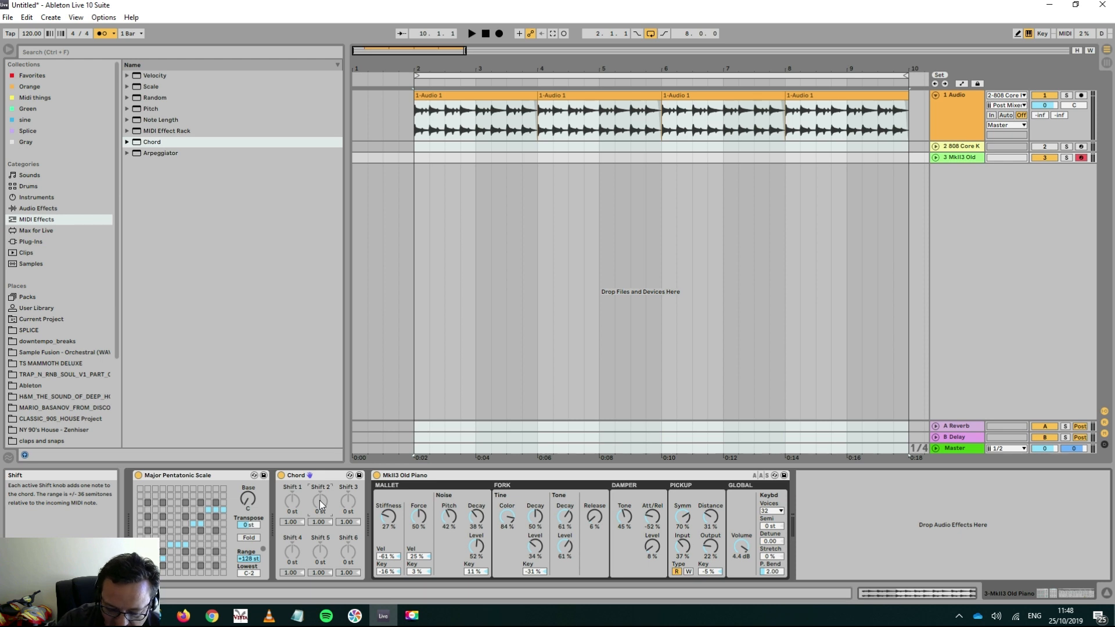
key(Up)
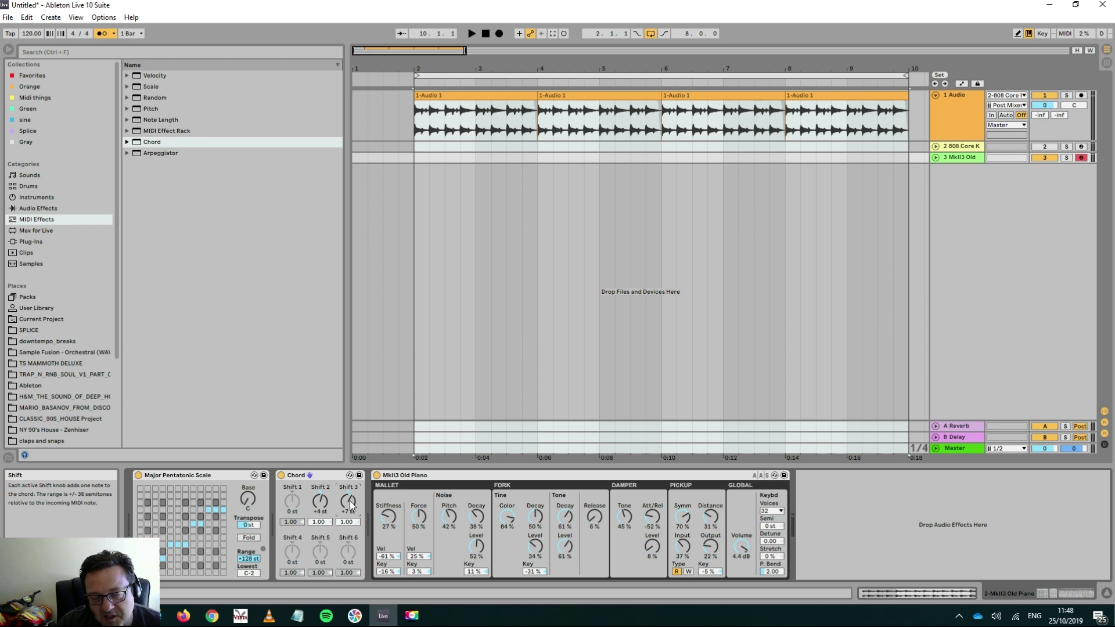
key(f)
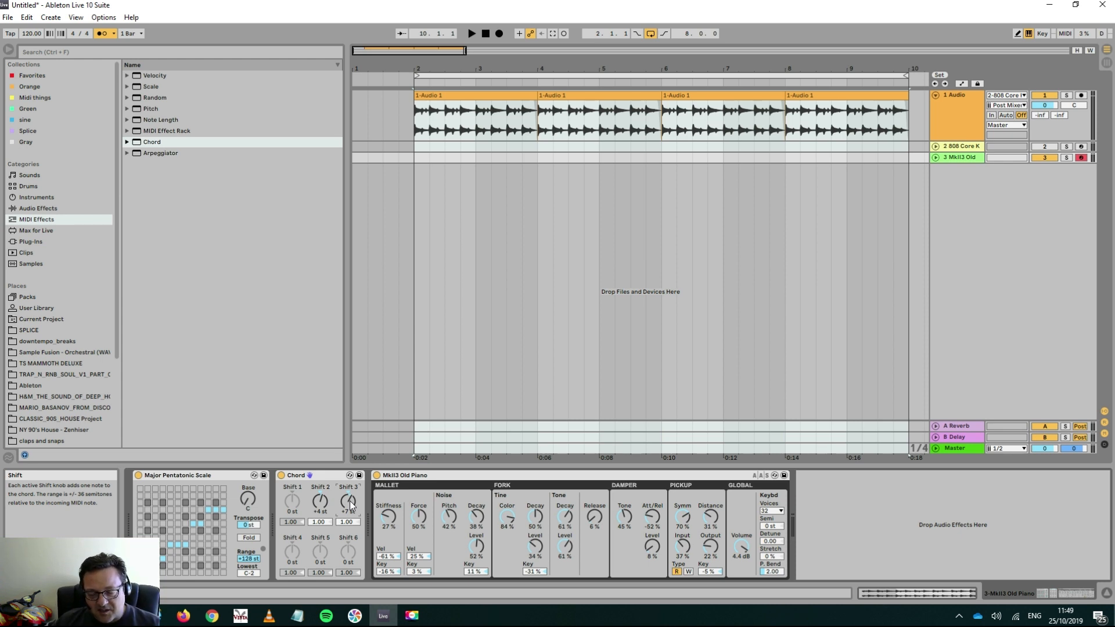
- Record a piano chord part on the MkII3 Old Piano track while the drum clips loop, and briefly play it back
key(space)
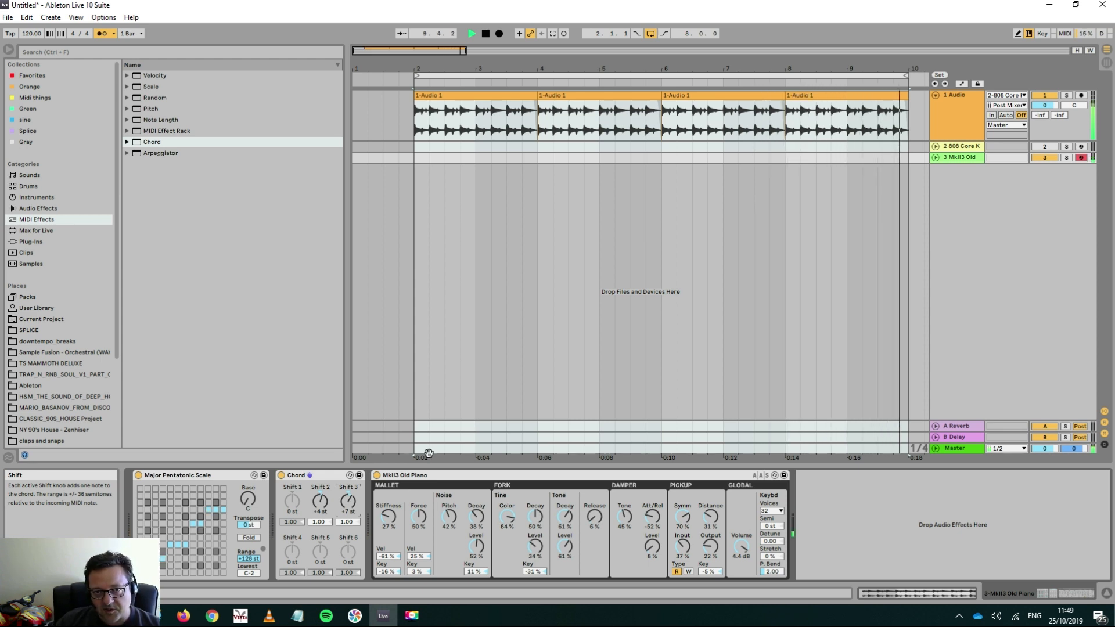
click(499, 34)
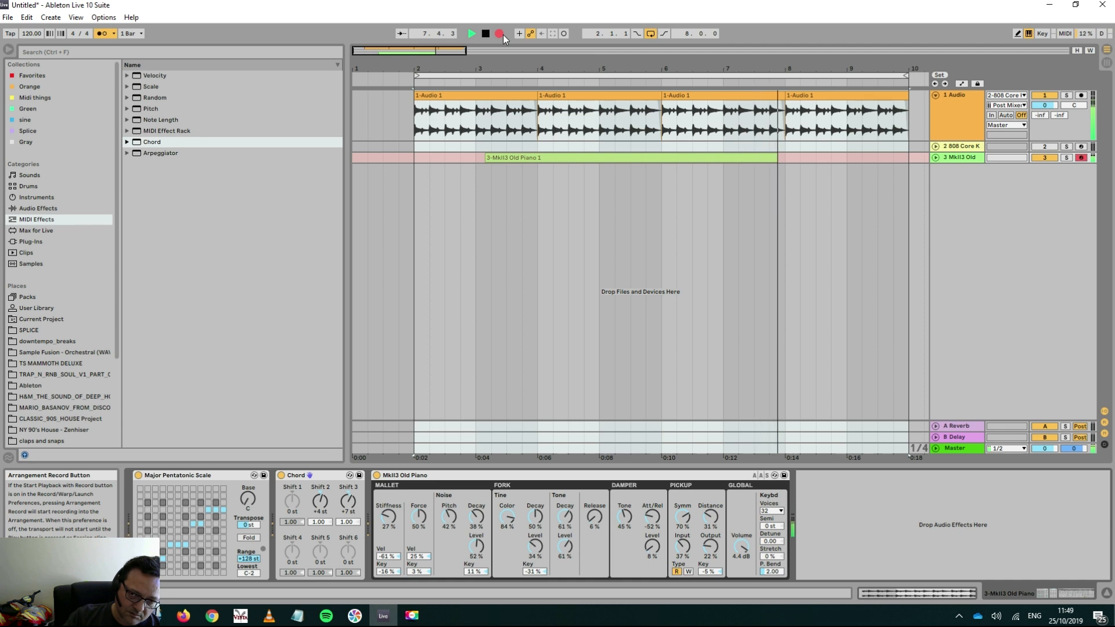
key(space)
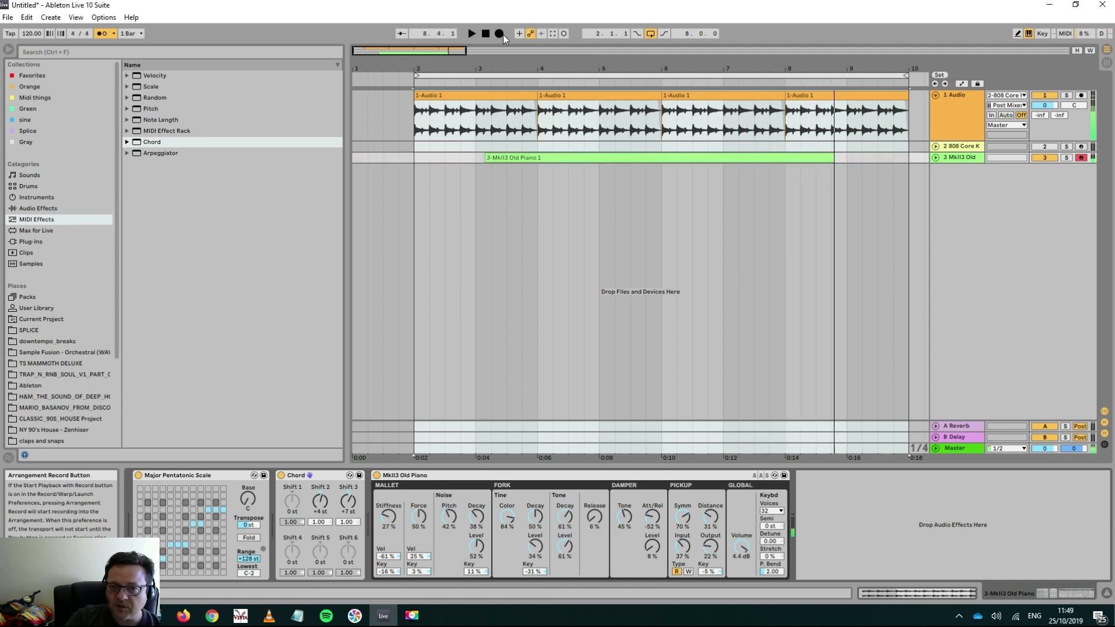
key(space)
key(space)
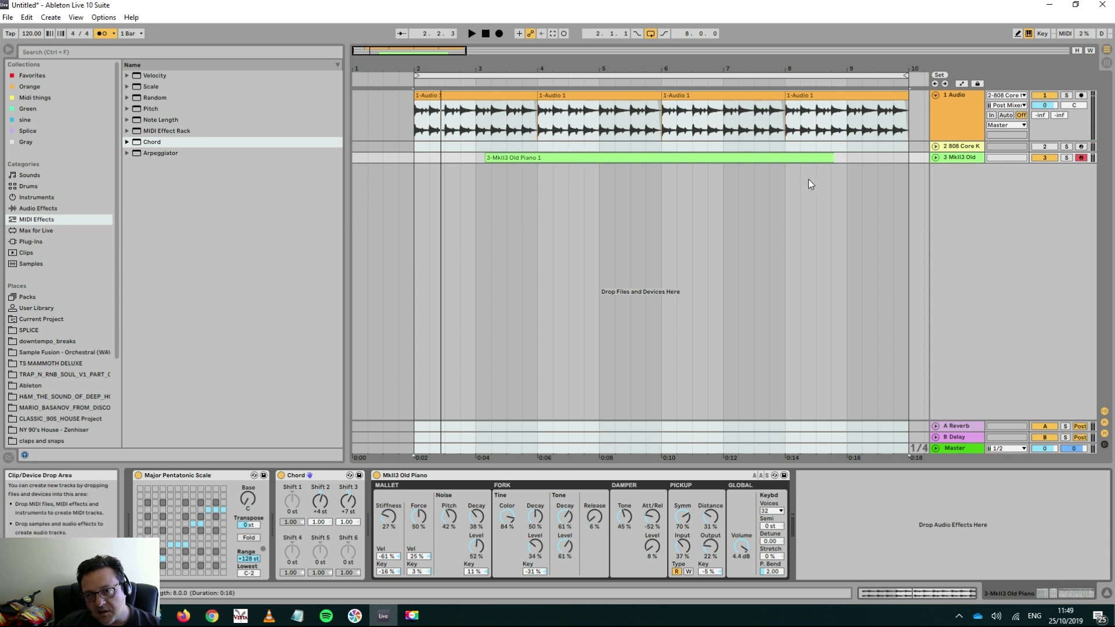
- Move the recorded piano clip one bar earlier and unfold its track to show the notes
drag(849, 162, 431, 154)
key(space)
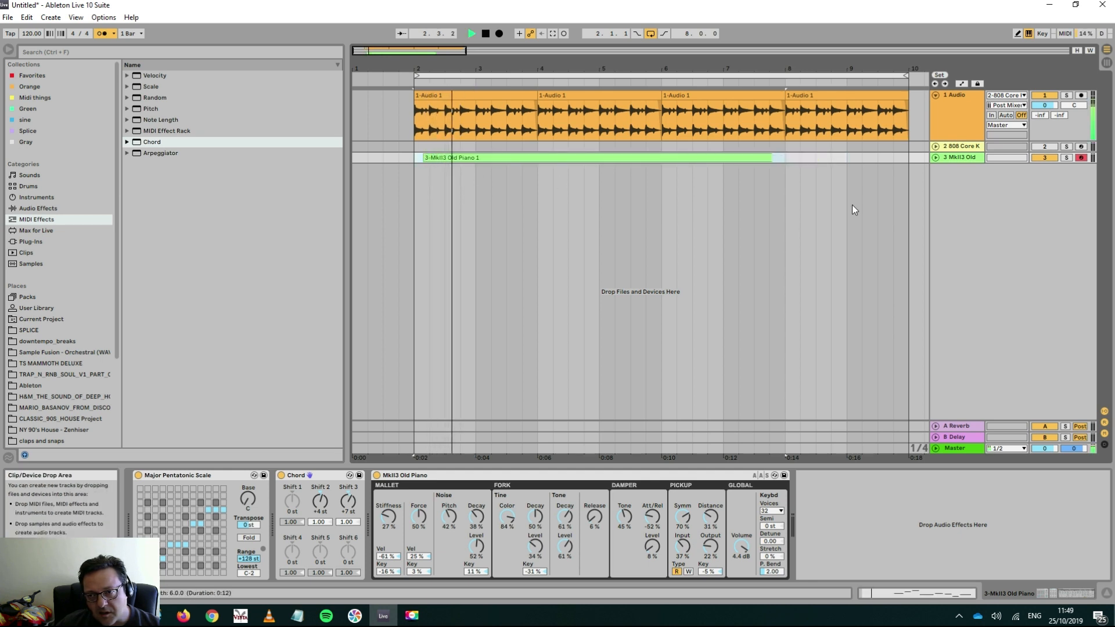
click(935, 157)
key(space)
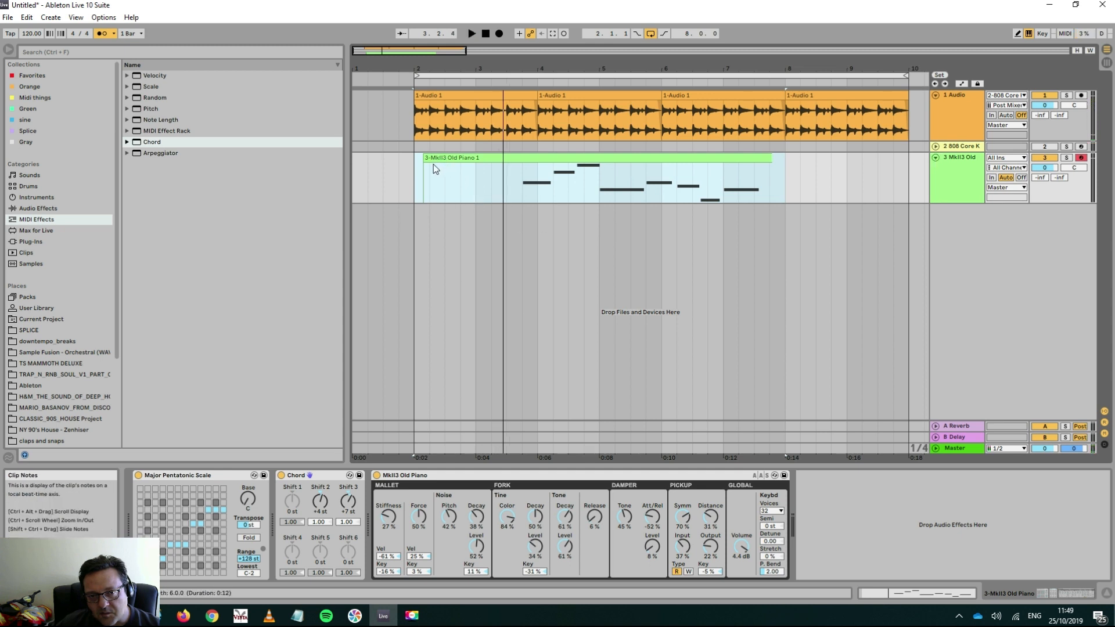
- Remove the empty opening of the piano clip and fit it from bar 2 to bar 6 so its first note starts the loop
drag(481, 177, 411, 166)
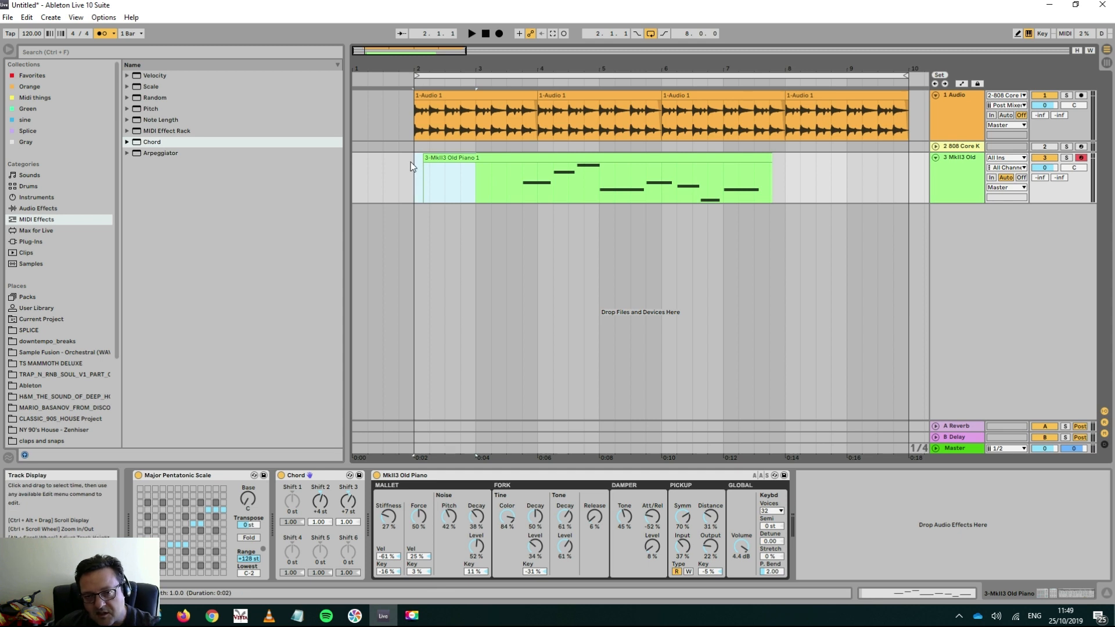
key(Delete)
drag(517, 156, 455, 156)
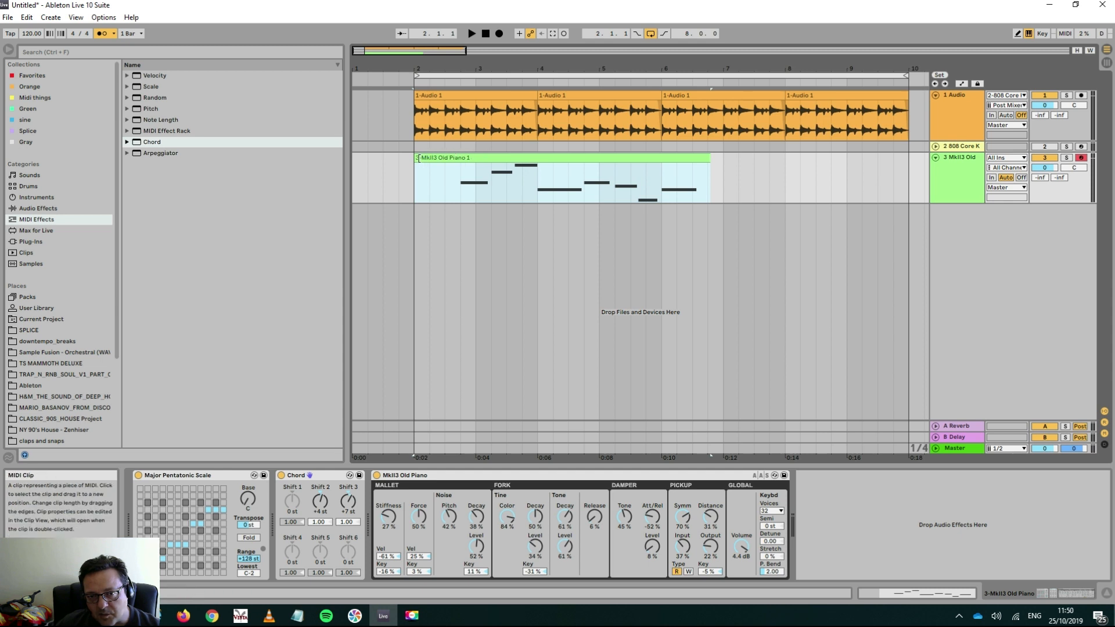
mouse_move(433, 158)
mouse_down()
mouse_move(488, 159)
mouse_move(422, 161)
mouse_up()
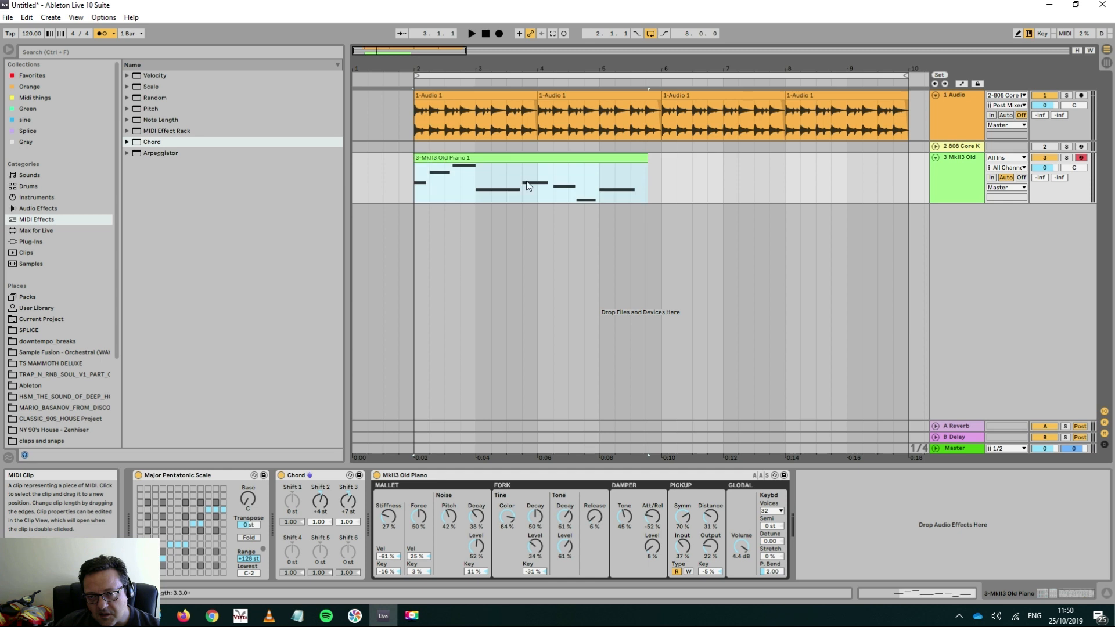
drag(648, 159, 660, 161)
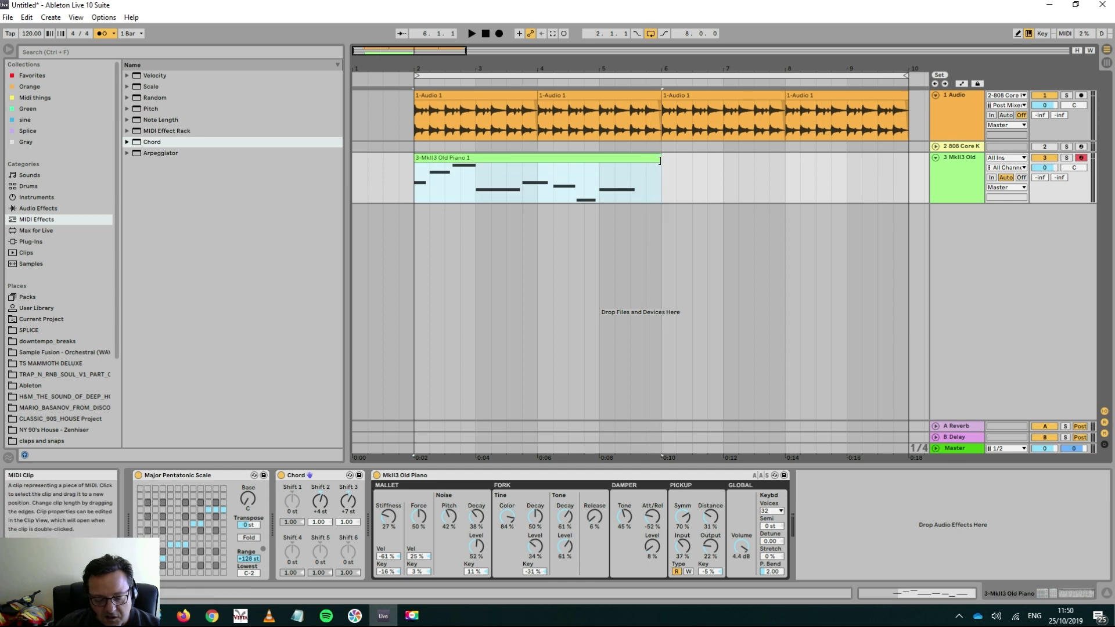
- Try consolidating the four-bar piano clip and undo the consolidation
key(ctrl+j)
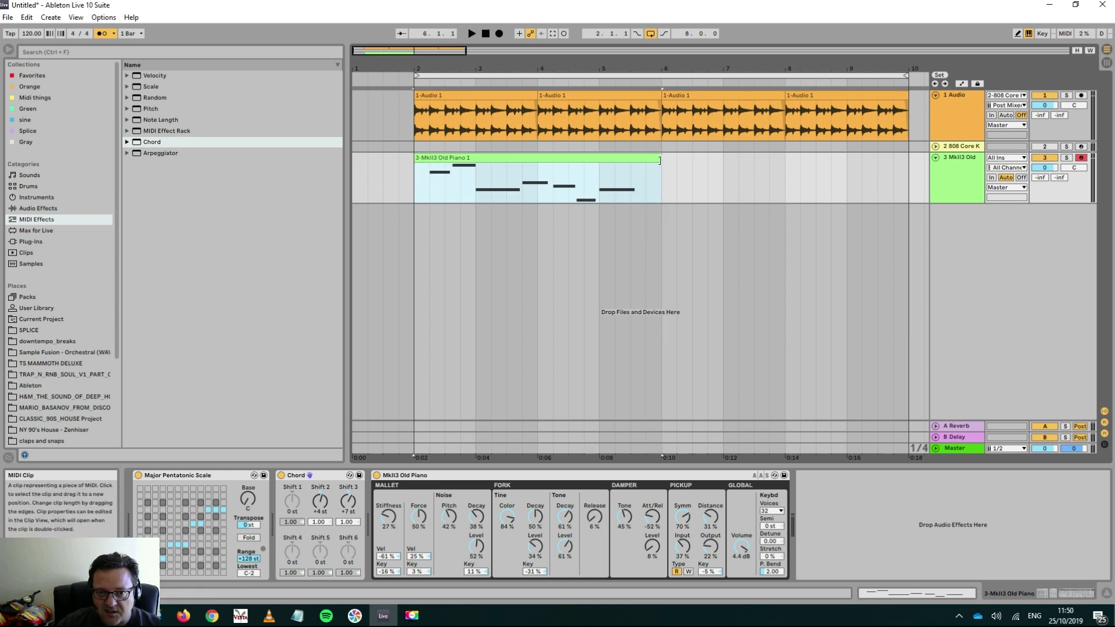
key(ctrl+z)
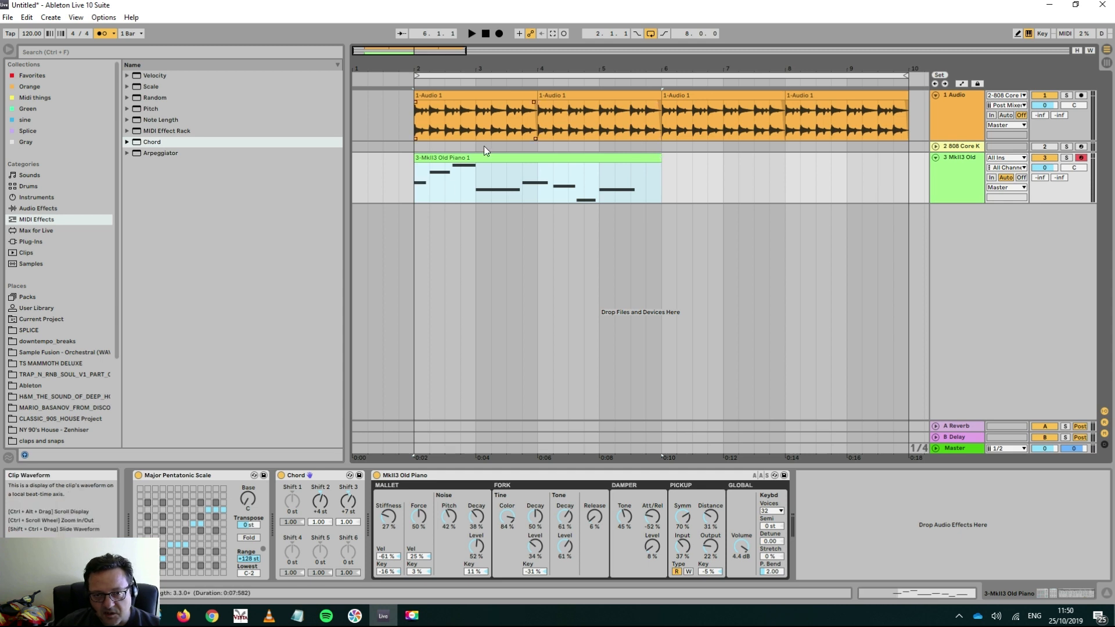
- Lengthen the piano clip's opening C3 note so it ends where the following D#3 note starts
double_click(475, 158)
click(308, 433)
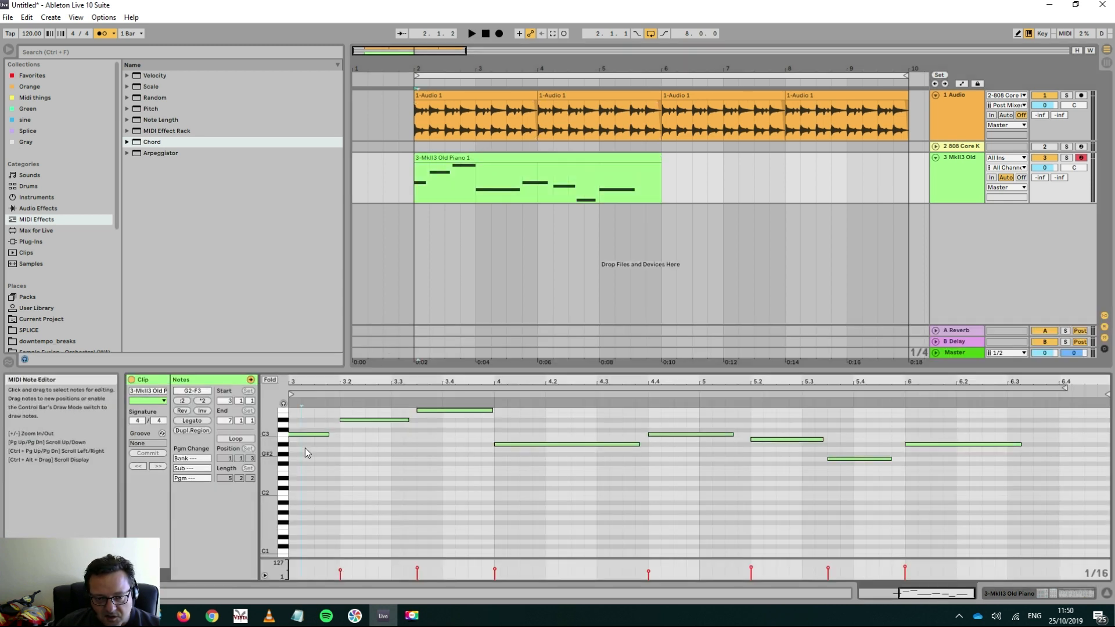
key(shift+Right)
key(shift+Right)
key(shift+Right)
key(shift+Right)
key(shift+Right)
key(shift+Left)
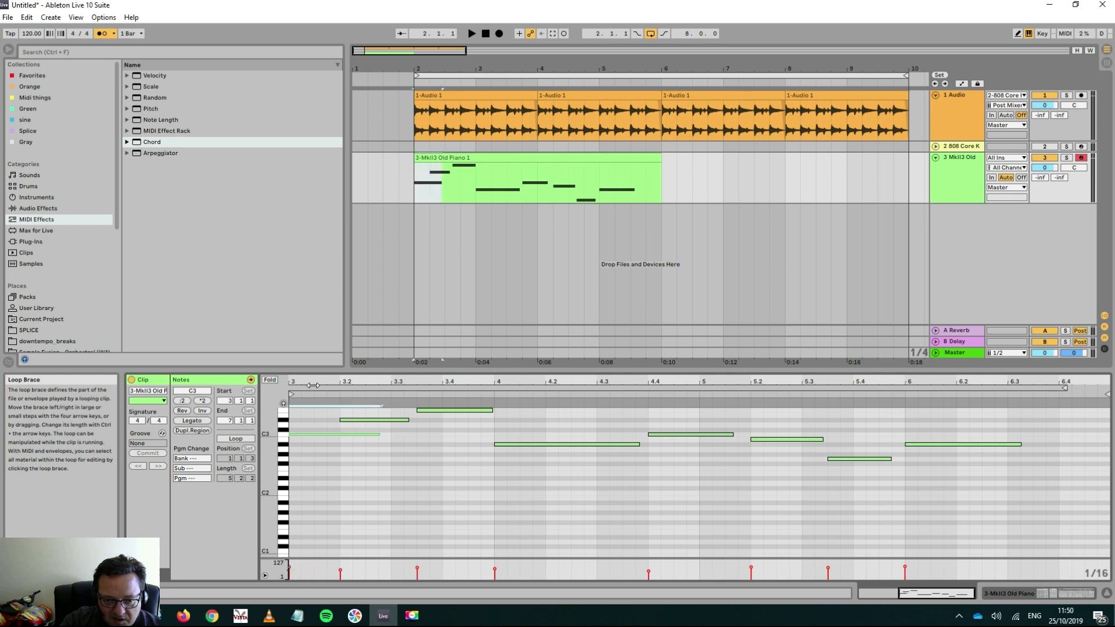
key(shift+Left)
key(shift+Left)
key(shift+Left)
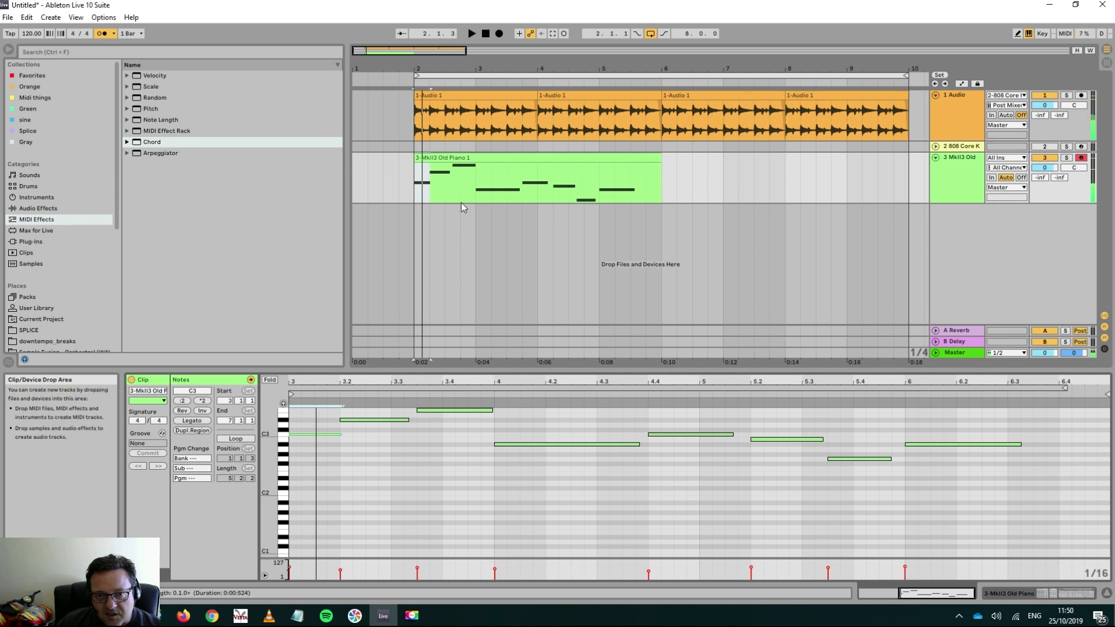
- Consolidate the four-bar piano clip and duplicate it directly behind itself, filling bars 6 to 10
click(488, 160)
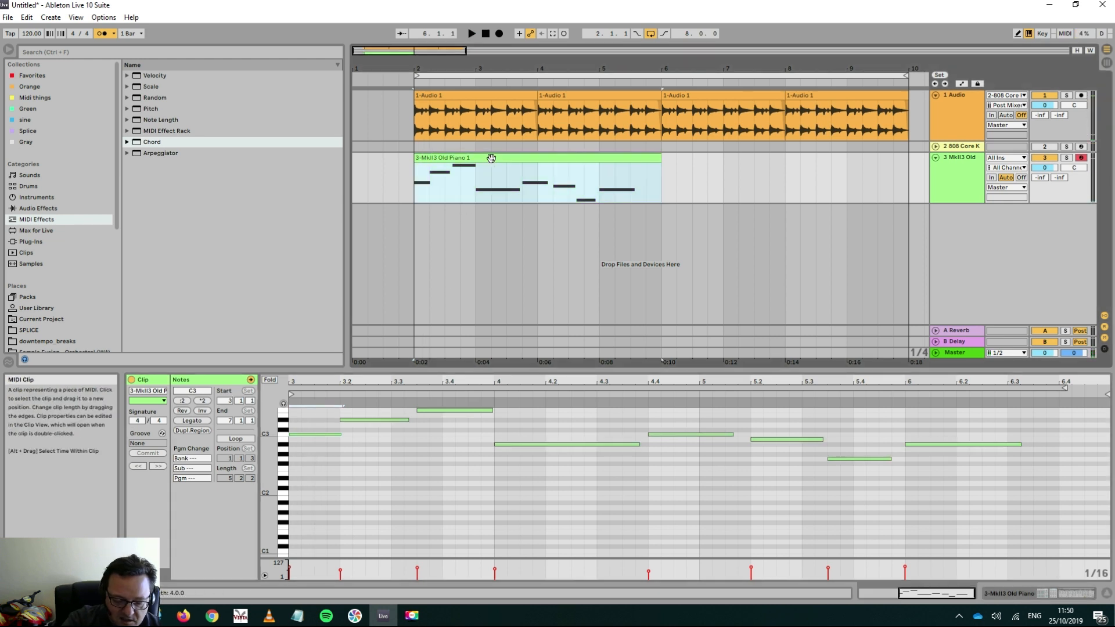
double_click(491, 159)
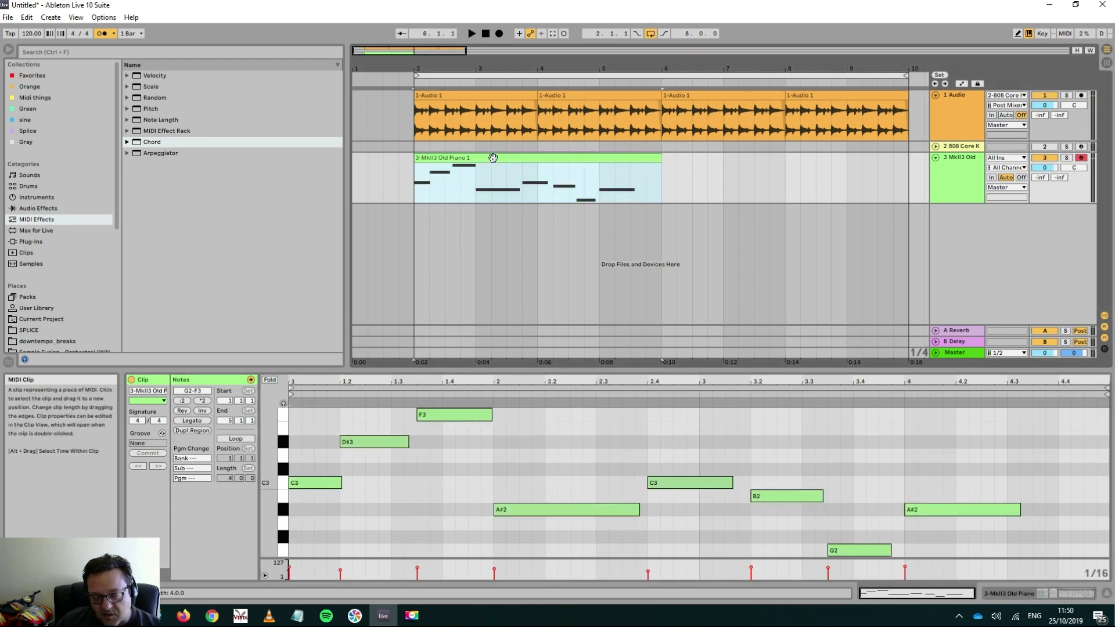
key(ctrl+d)
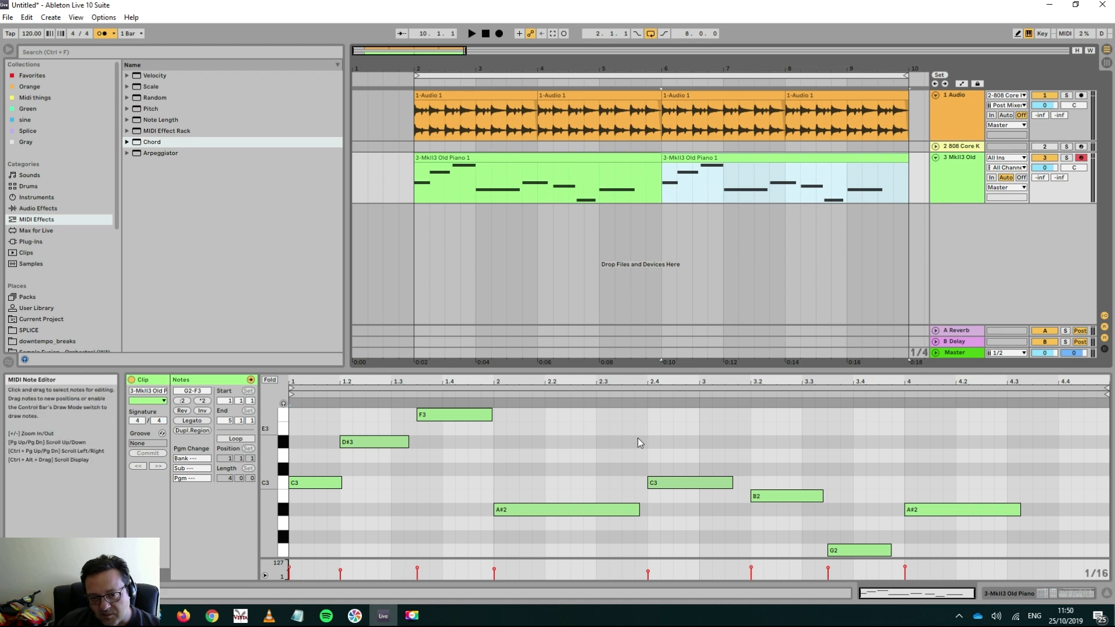
- Turn on note preview and lower the C3 note at 2.4 in the second piano clip to G#2
click(670, 483)
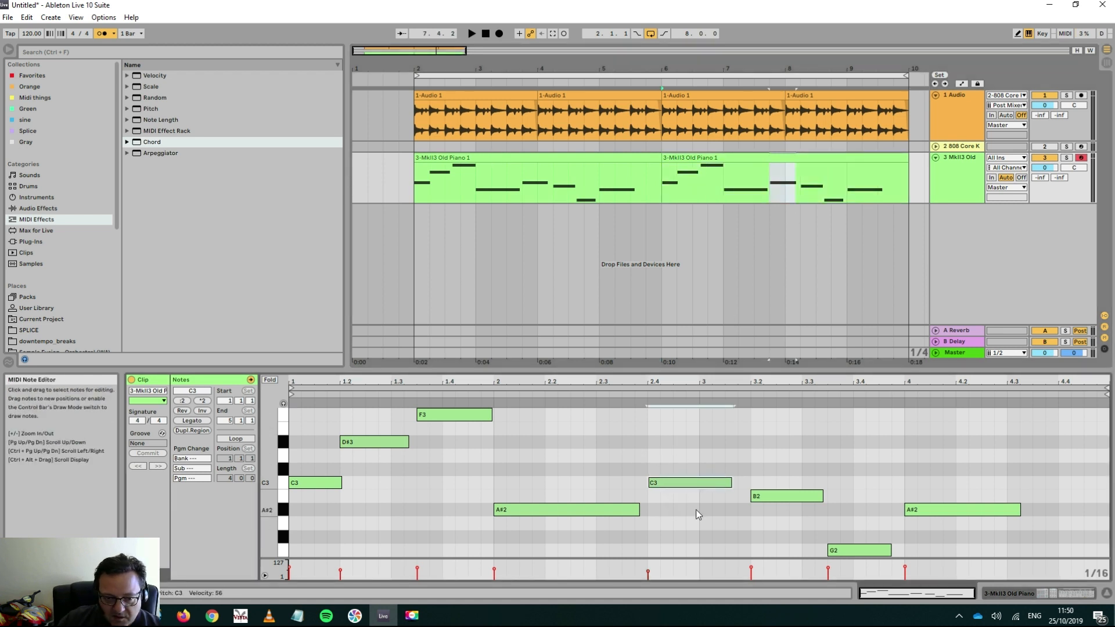
click(283, 403)
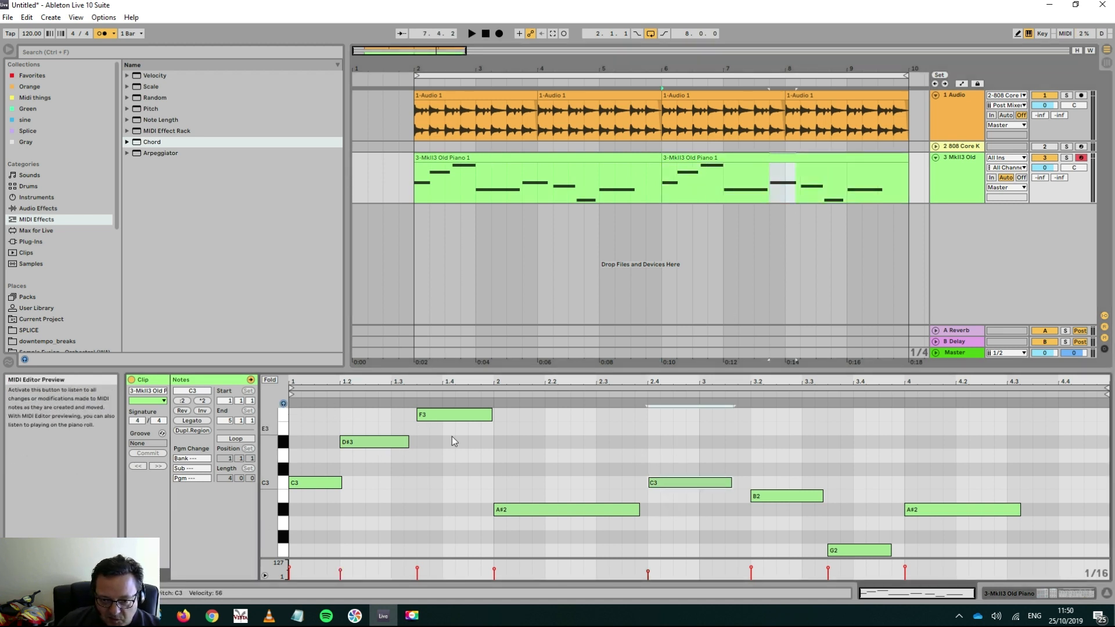
key(shift+Up)
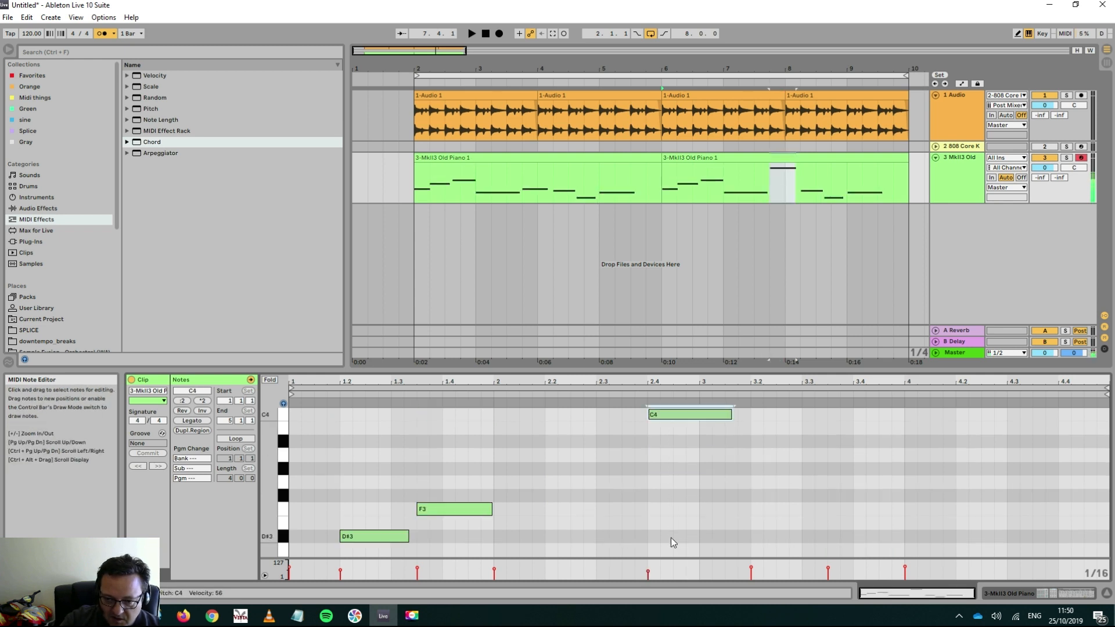
key(shift+Down)
key(shift+Down)
key(shift+Up)
key(Down)
key(Down)
key(Down)
key(Down)
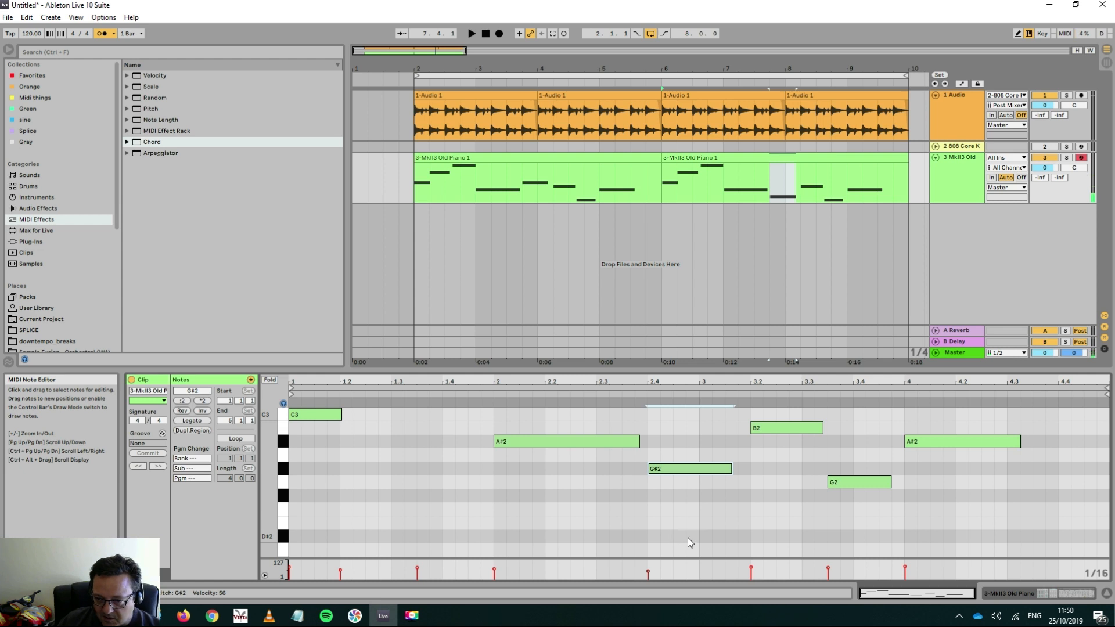
- Lower the B2 note at 3.2 in the second piano clip to F#2
click(794, 428)
key(Down)
key(Down)
key(Down)
key(Down)
key(Down)
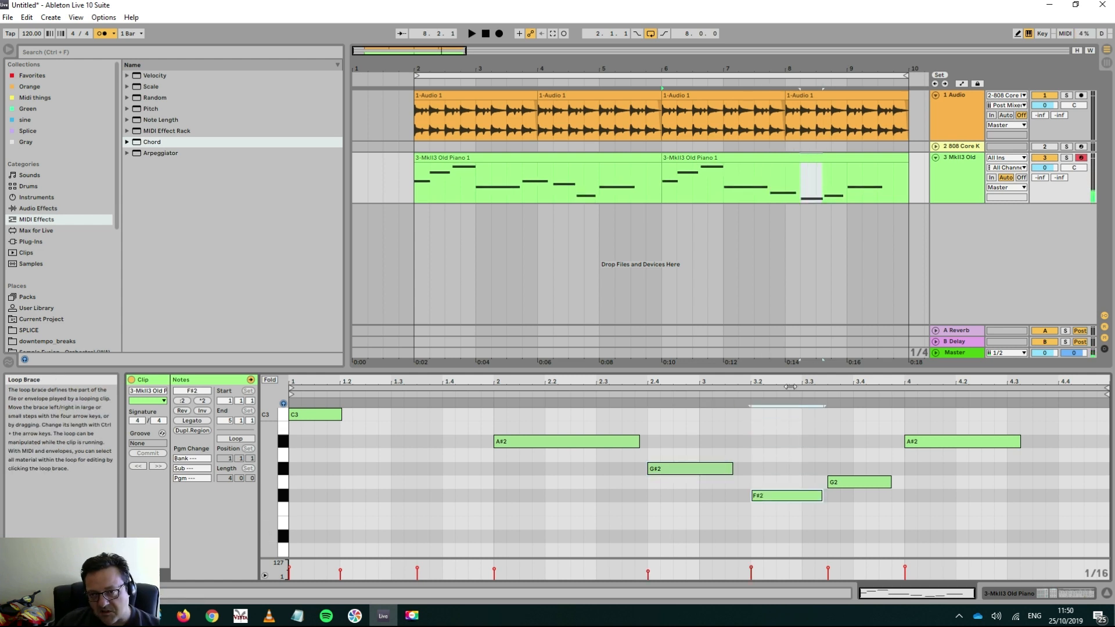
- Play the arrangement from bar 2 to hear both piano clips with the drums, and stop playback
click(580, 158)
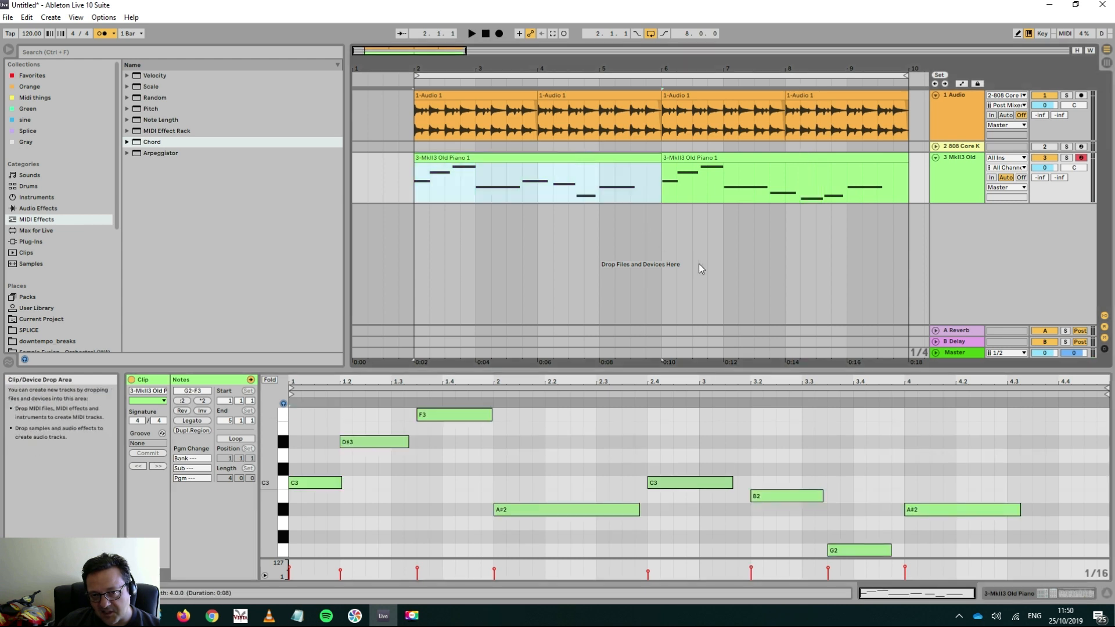
key(space)
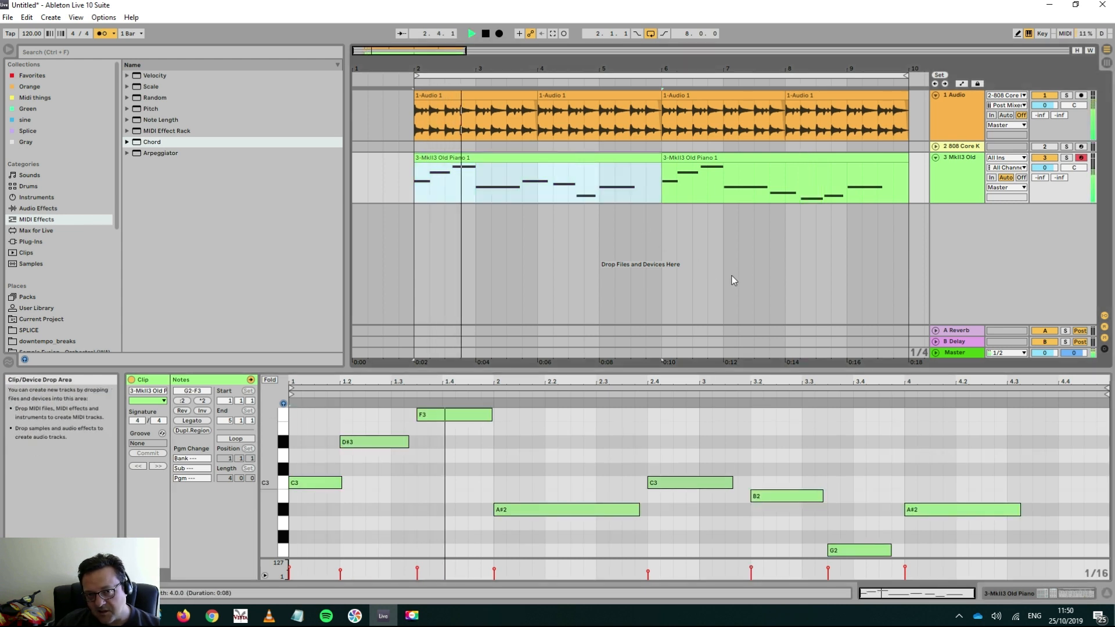
drag(508, 69, 501, 35)
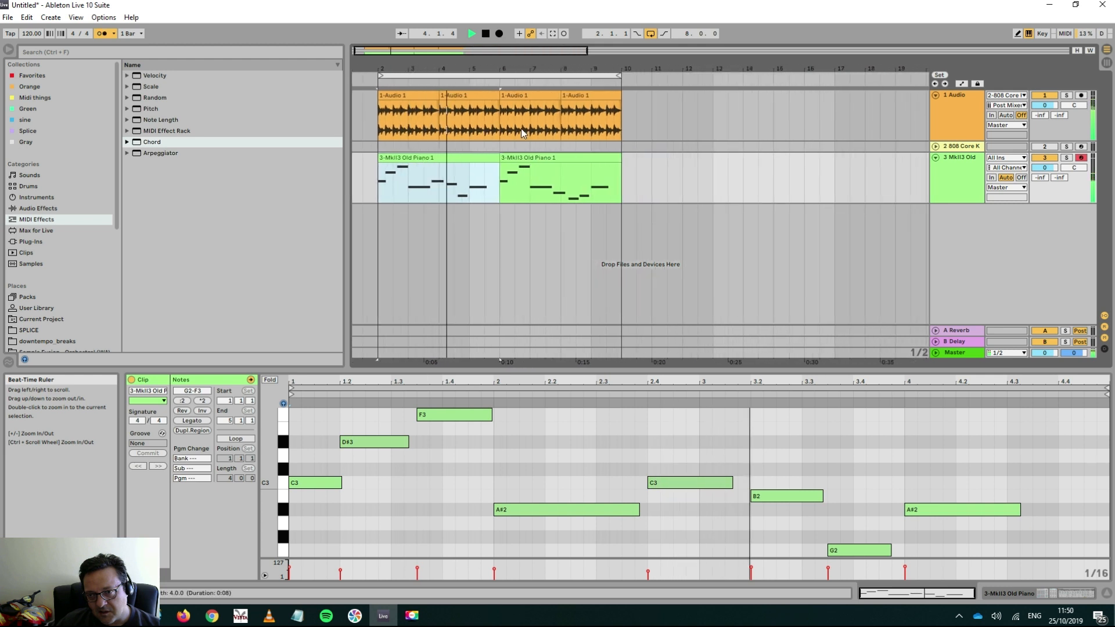
key(space)
- Duplicate the MkII3 Old Piano track together with its clips and devices
right_click(949, 191)
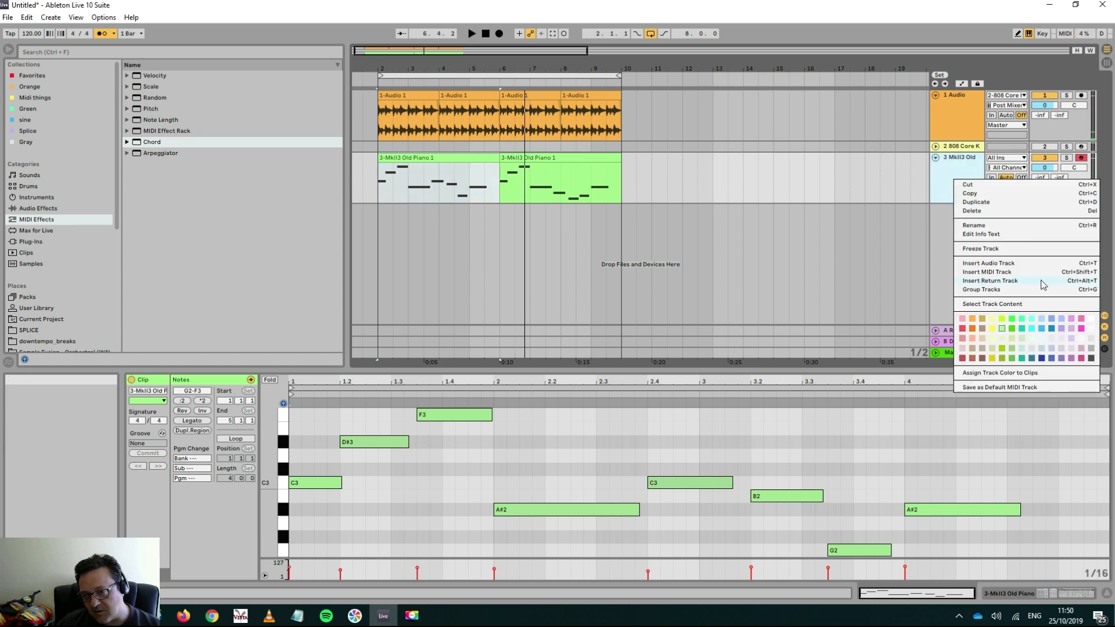
click(1005, 203)
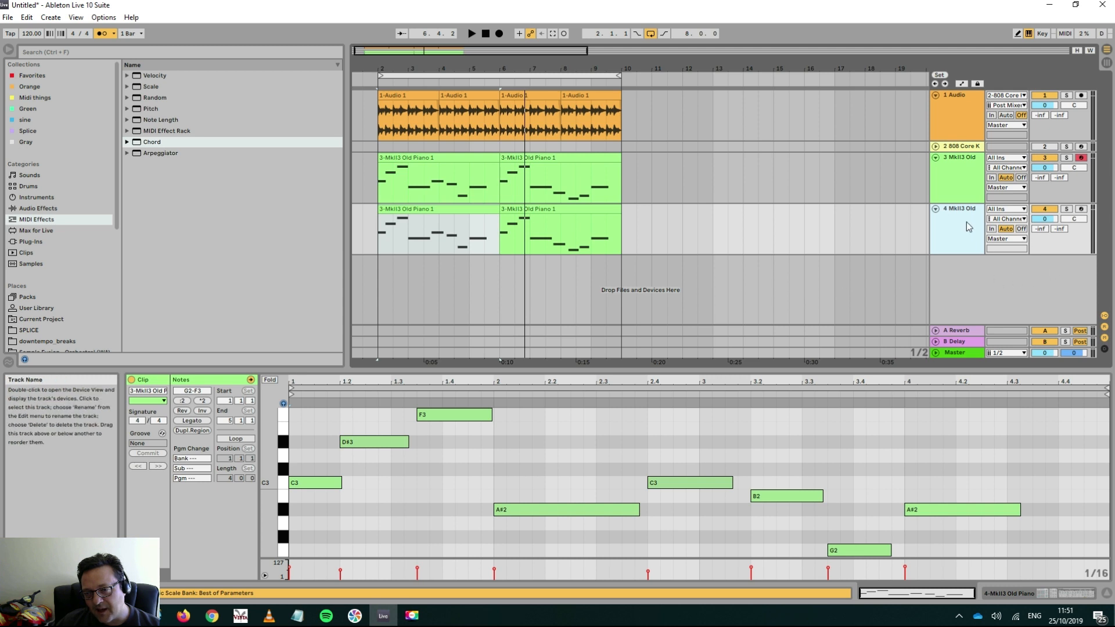
click(956, 193)
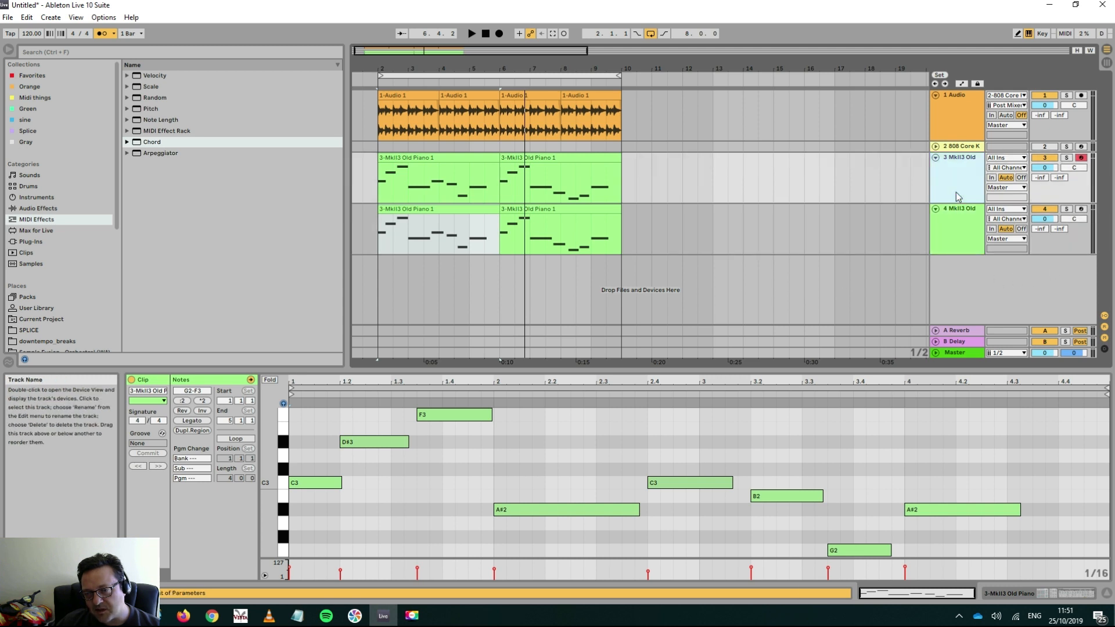
- Turn off the Chord effect on the duplicated piano track and select that track's first clip
double_click(956, 221)
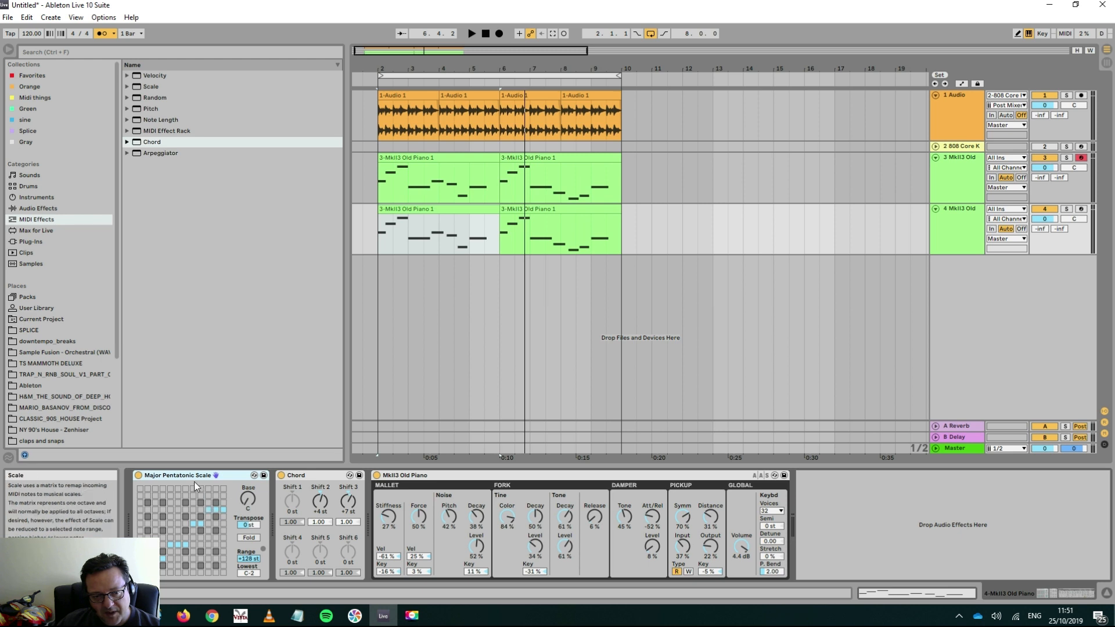
click(281, 475)
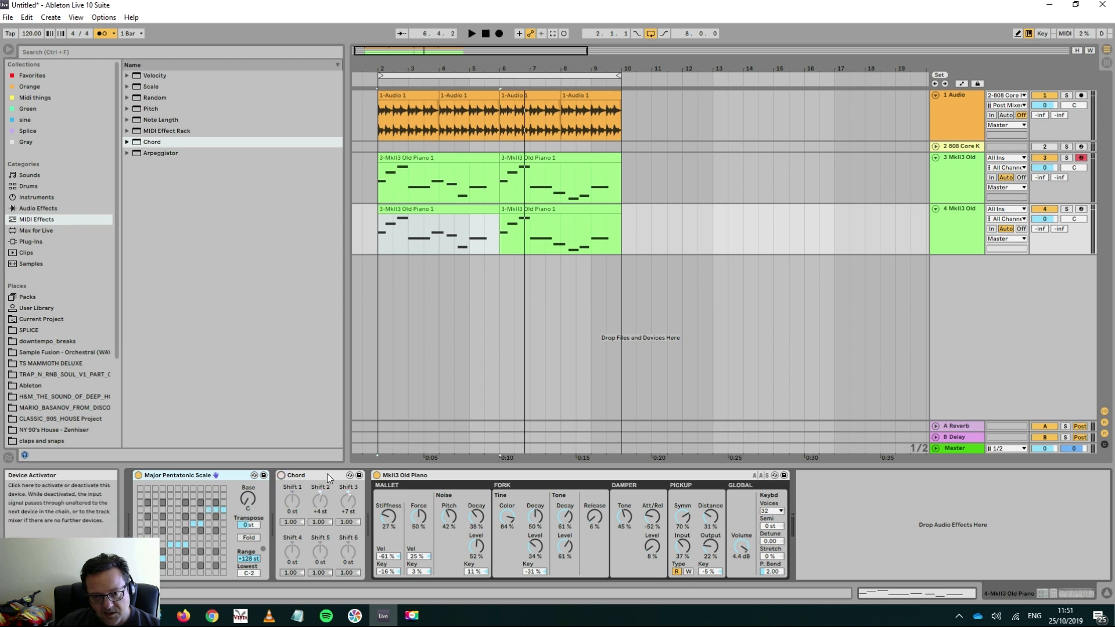
click(407, 476)
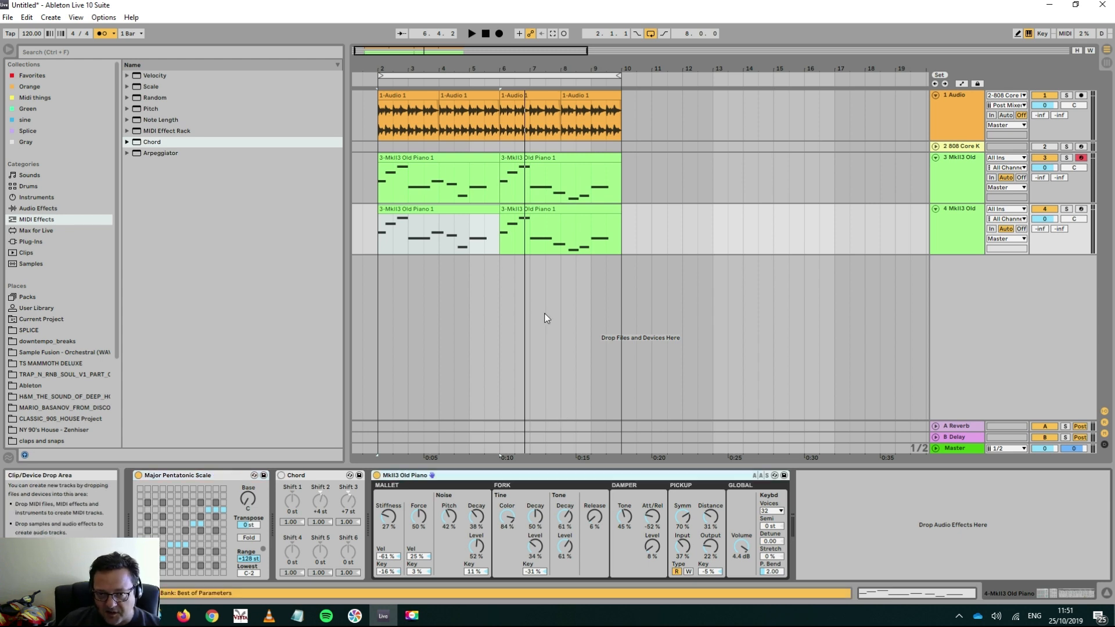
click(451, 209)
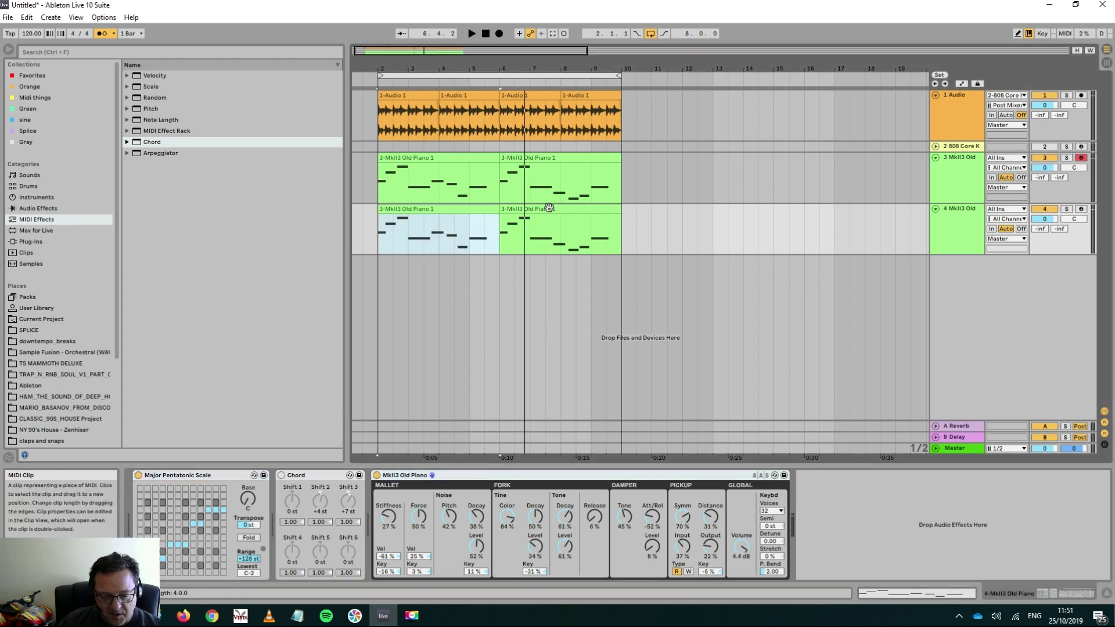